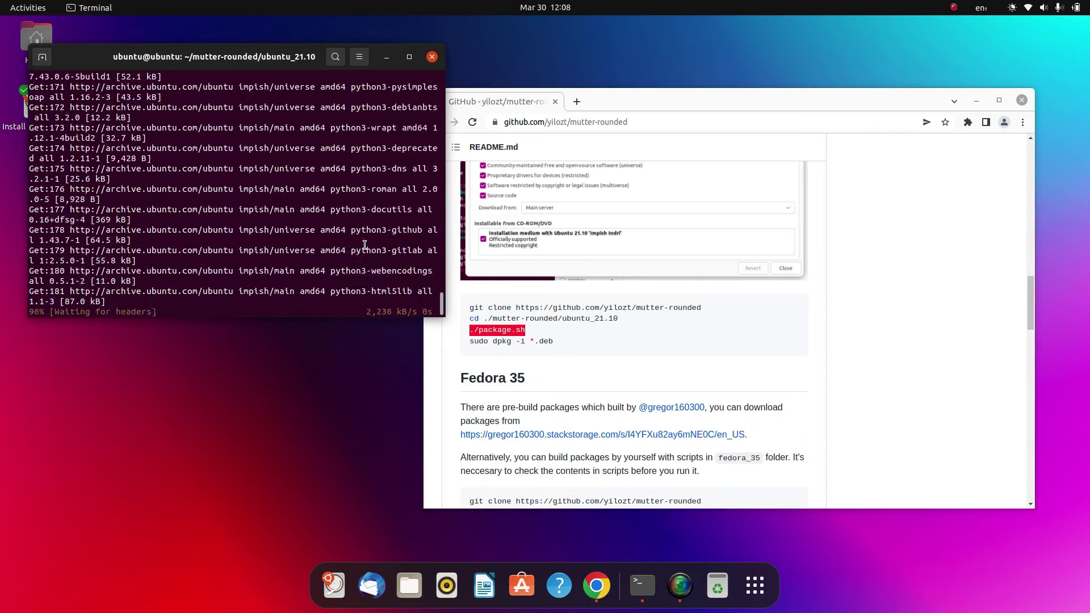
left_click(577, 101)
type("chrome")
key("Escape")
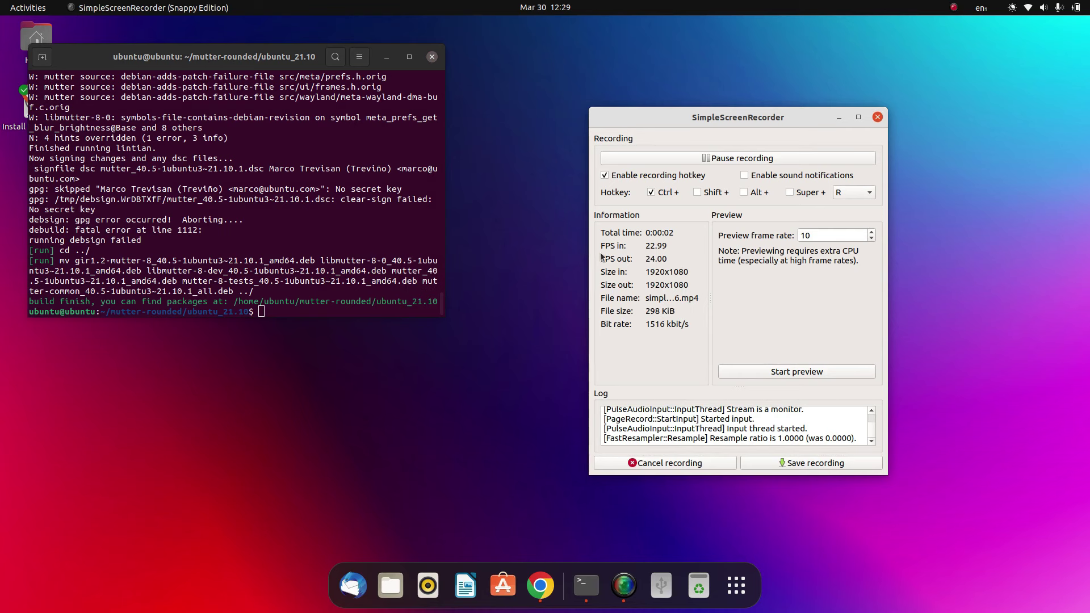
- Copy the command "sudo dpkg -i *.deb" from the mutter-rounded README and run it in the terminal to install the built packages
key("alt+Tab")
left_click(481, 106)
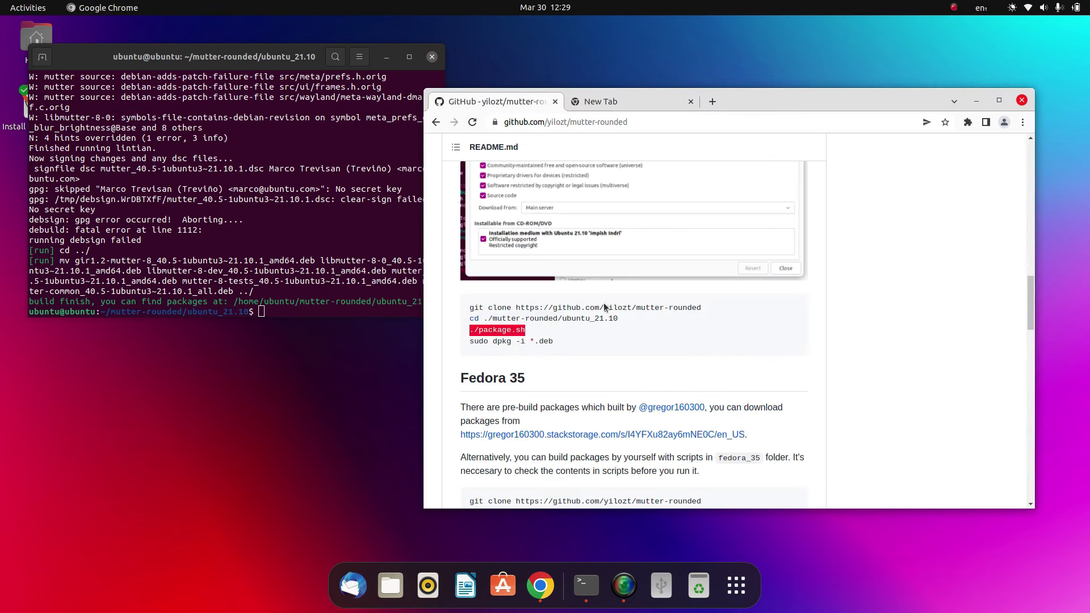
left_click_drag(551, 341, 467, 348)
key("super+c")
left_click(287, 245)
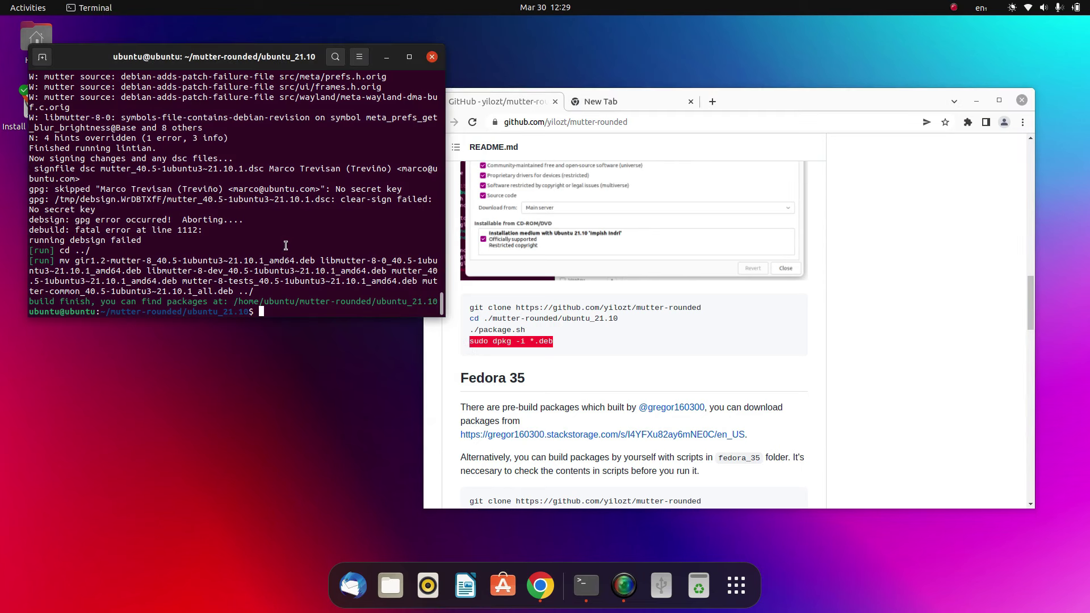
middle_click(286, 245)
key("Return")
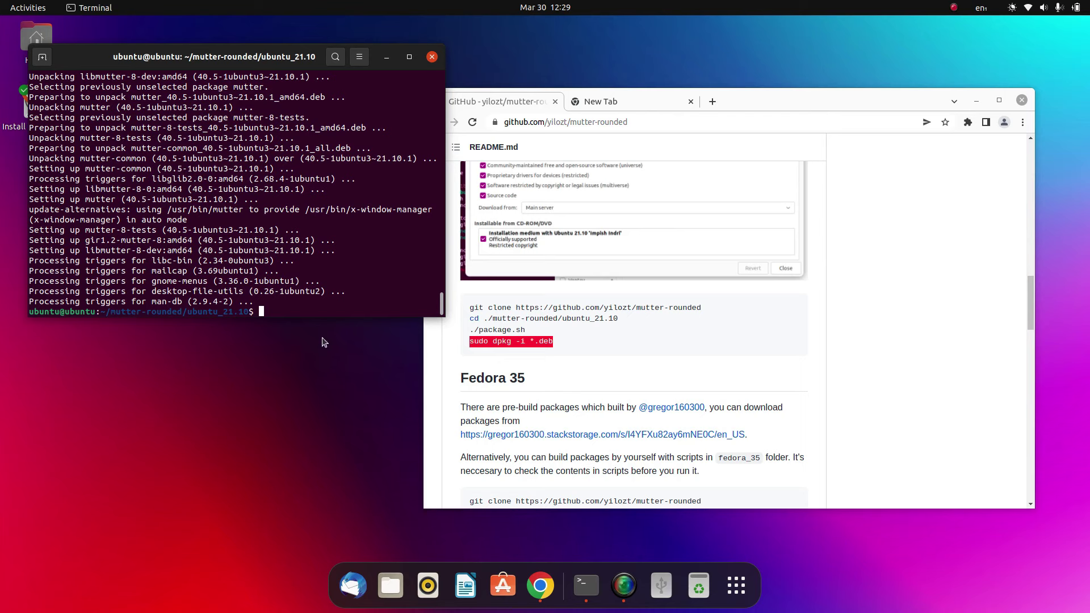
- Open the mutter_setting project linked in the README's Settings section and find its install instructions
scroll(605, 348, "down", 10)
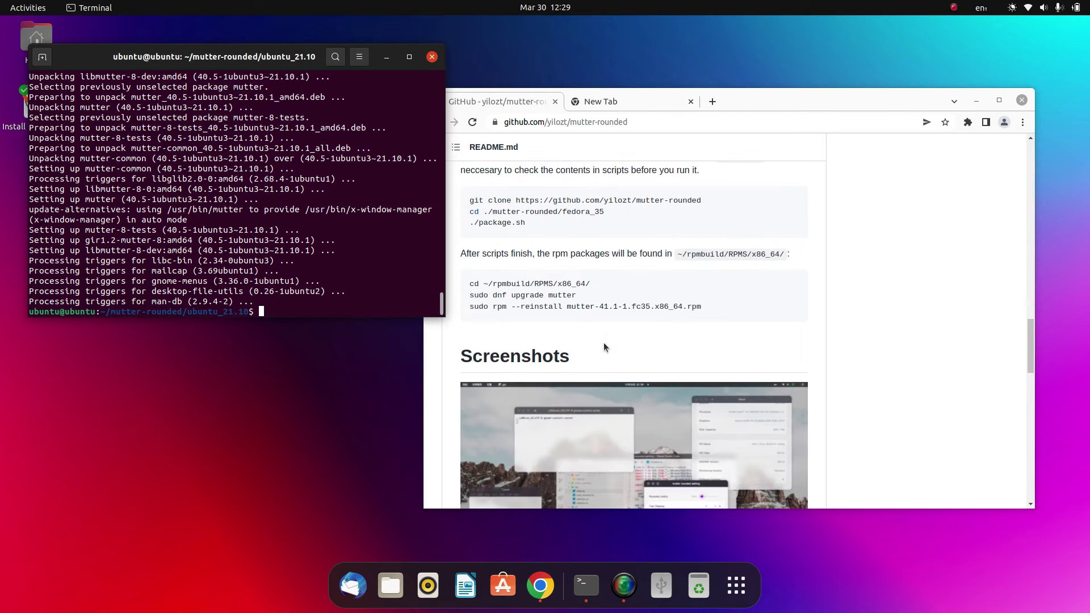
scroll(606, 347, "down", 6)
scroll(606, 347, "up", 7)
scroll(605, 347, "down", 11)
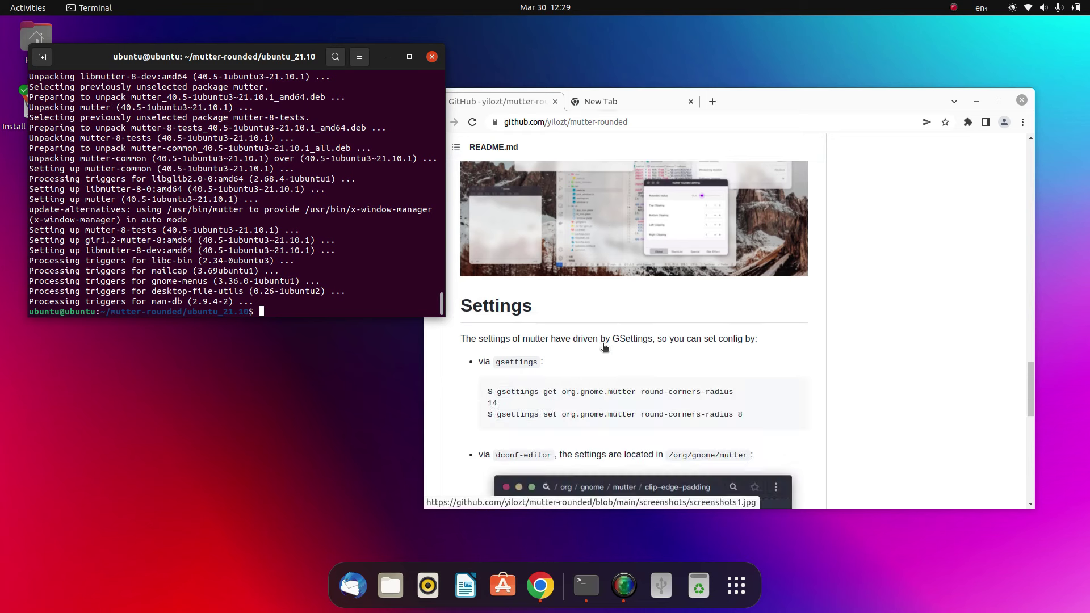
scroll(605, 348, "down", 14)
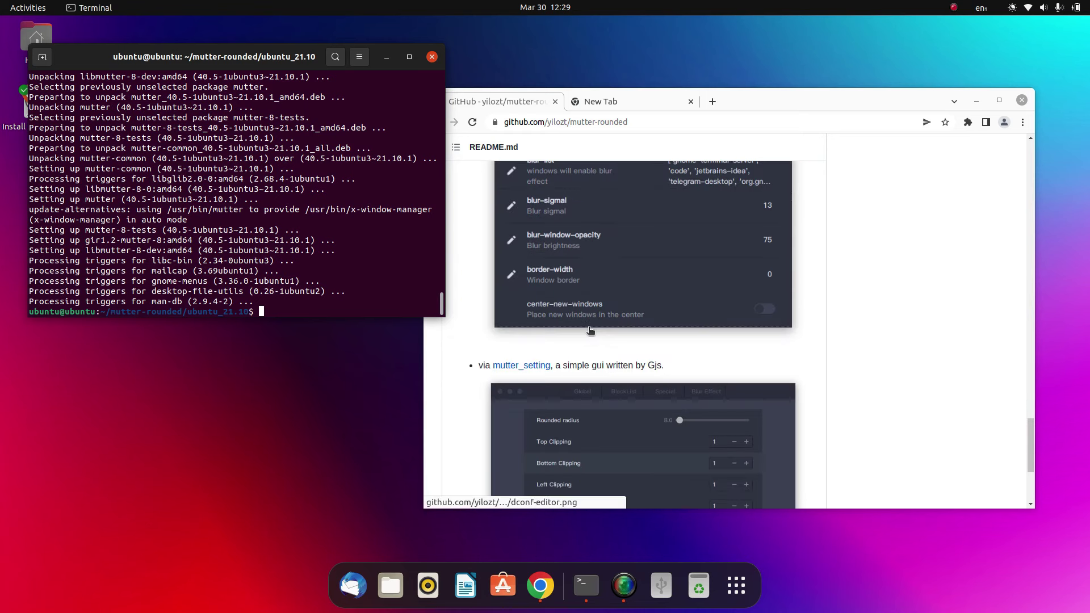
left_click(550, 365)
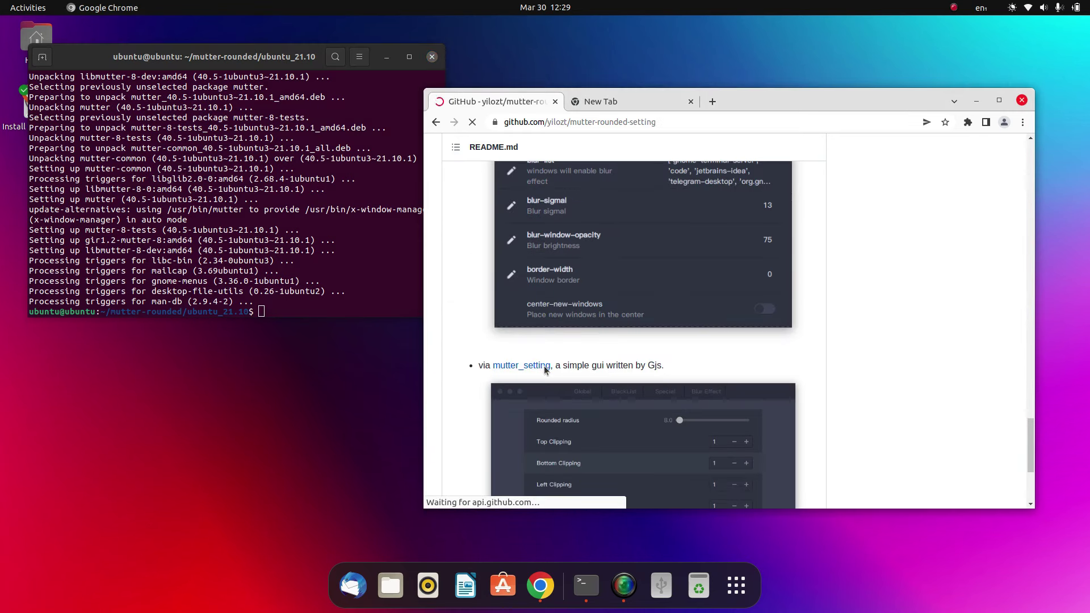
scroll(571, 333, "down", 5)
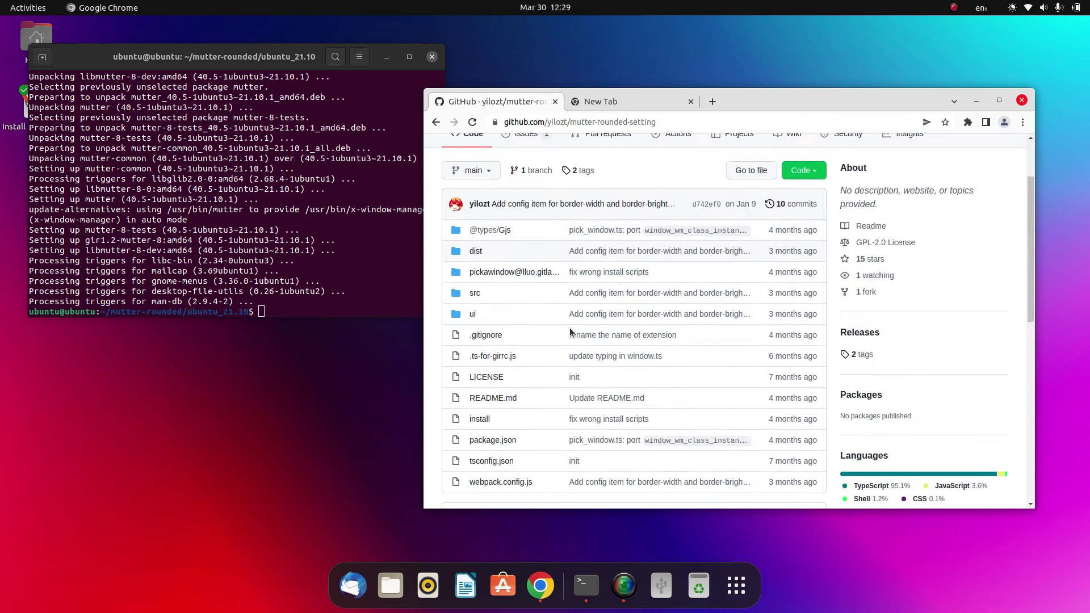
scroll(571, 333, "down", 5)
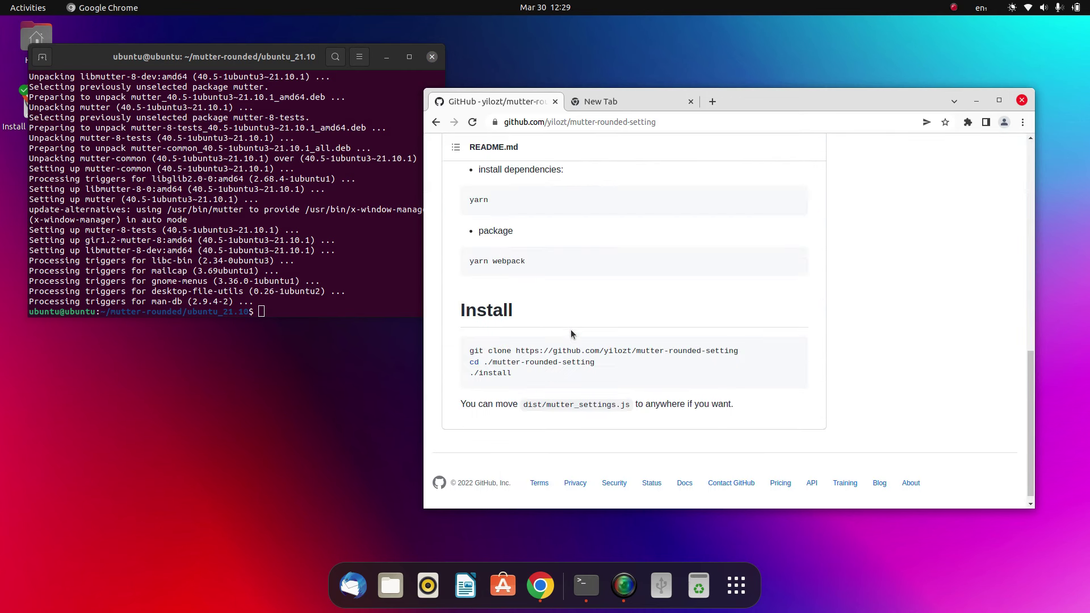
- Install the yarn and webpack packages with apt in the terminal
left_click(202, 271)
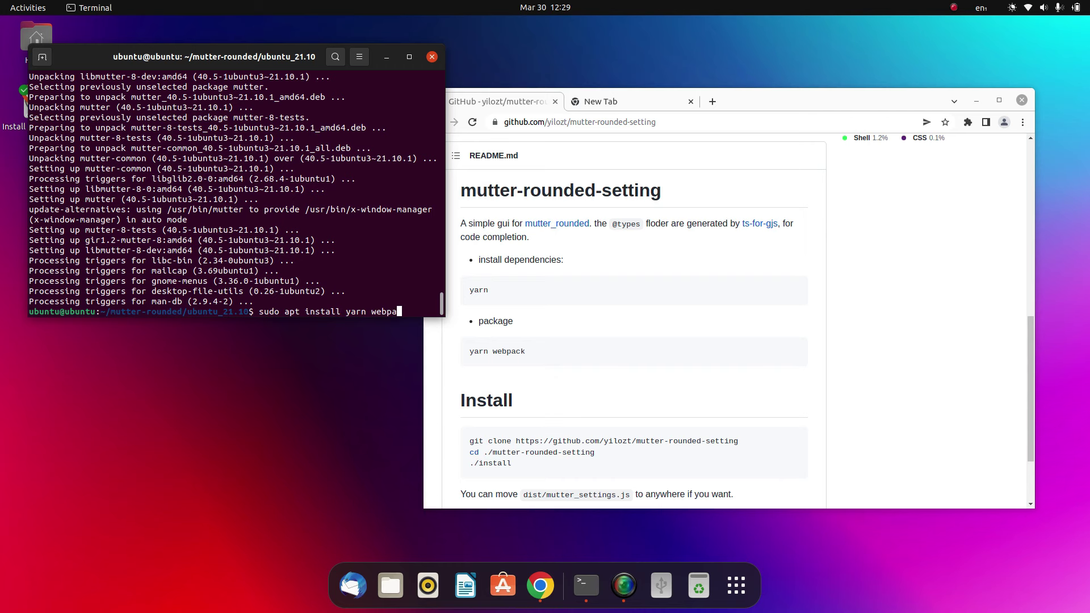
key("Return")
key("Return")
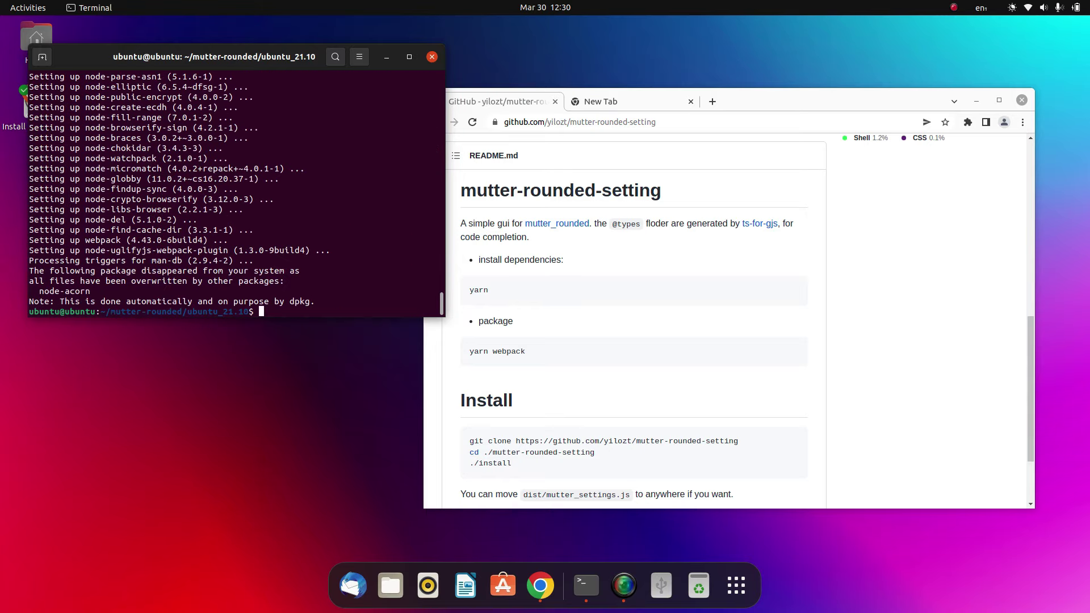
- Run the README's install commands in the terminal to clone mutter-rounded-setting, enter its folder and execute ./install
scroll(465, 358, "down", 1)
left_click_drag(470, 410, 513, 432)
right_click(513, 432)
left_click(523, 438)
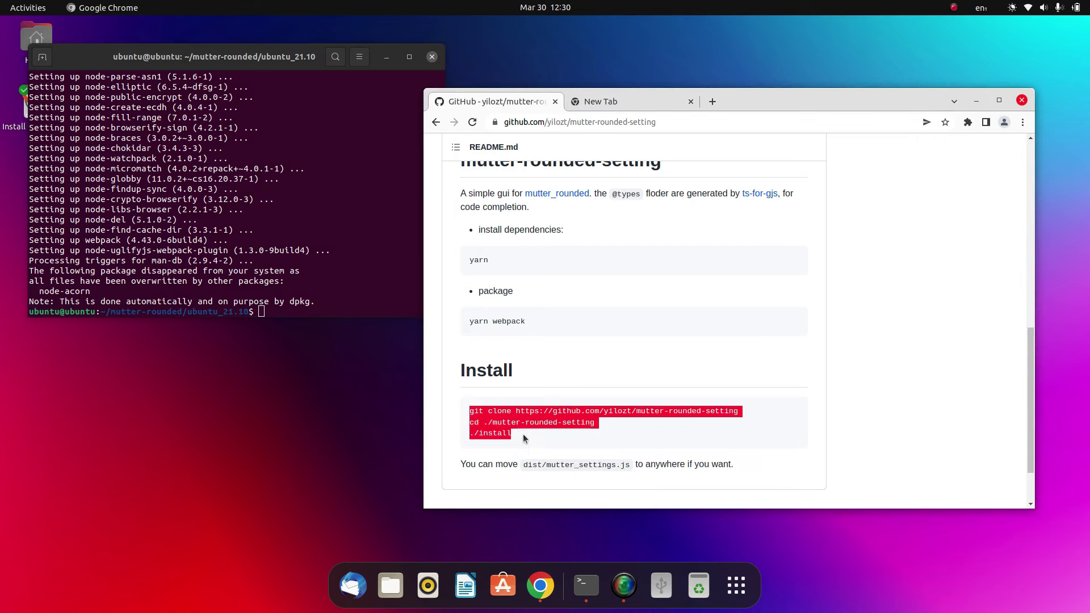
left_click(230, 262)
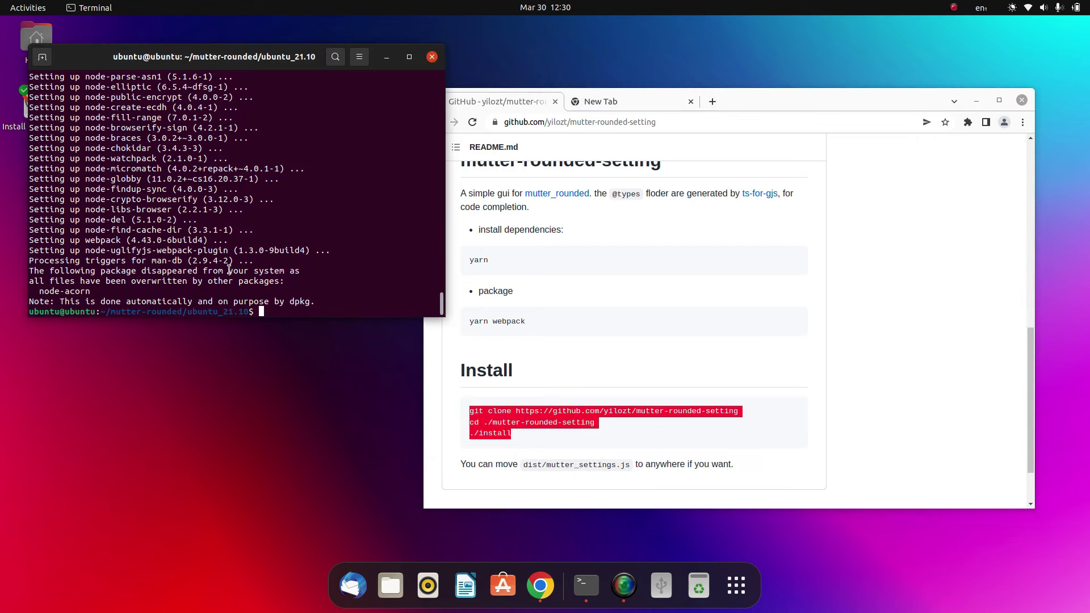
key("ctrl+shift+v")
key("Return")
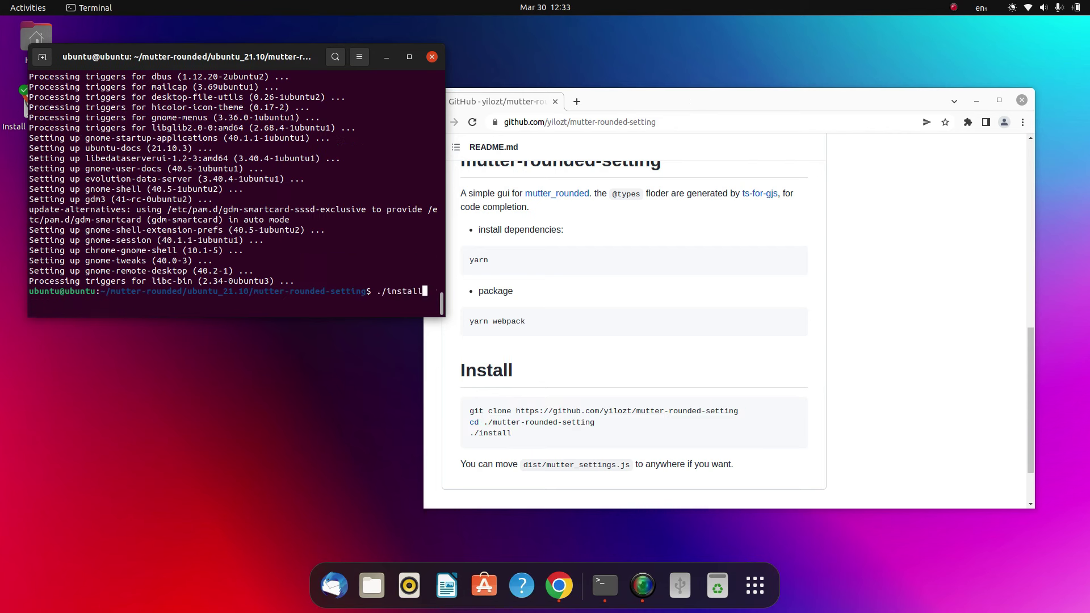
key("Return")
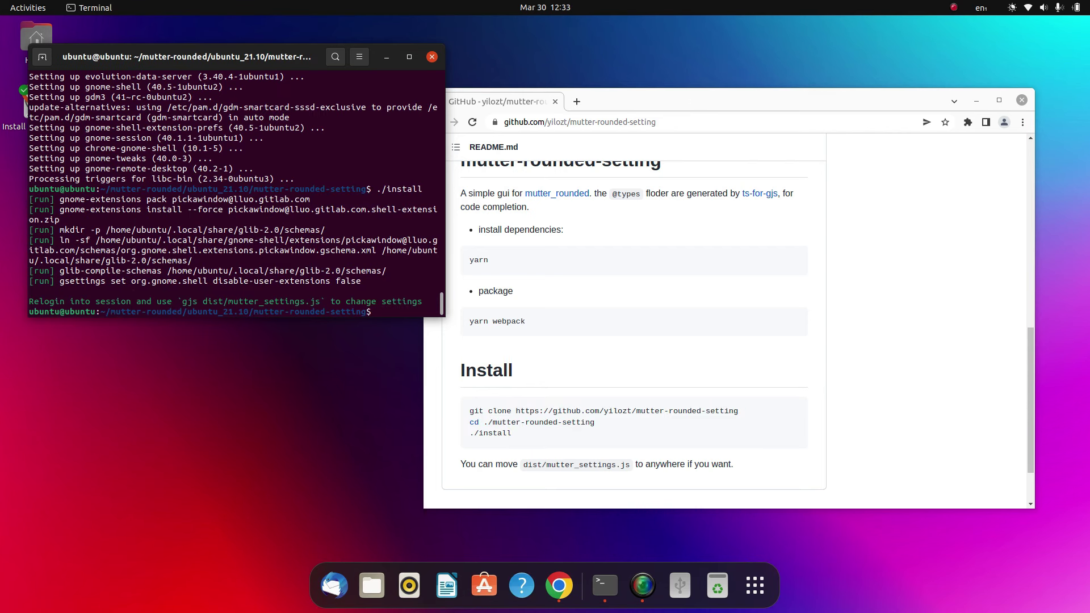
- Launch the Mutter Setting window by running "gjs dist/mutter_settings.js" in the terminal
left_click_drag(183, 299, 321, 301)
right_click(321, 301)
left_click(340, 310)
key("ctrl+shift+v")
key("Return")
scroll(346, 128, "up", 2)
scroll(346, 129, "down", 2)
left_click(383, 85)
left_click(498, 86)
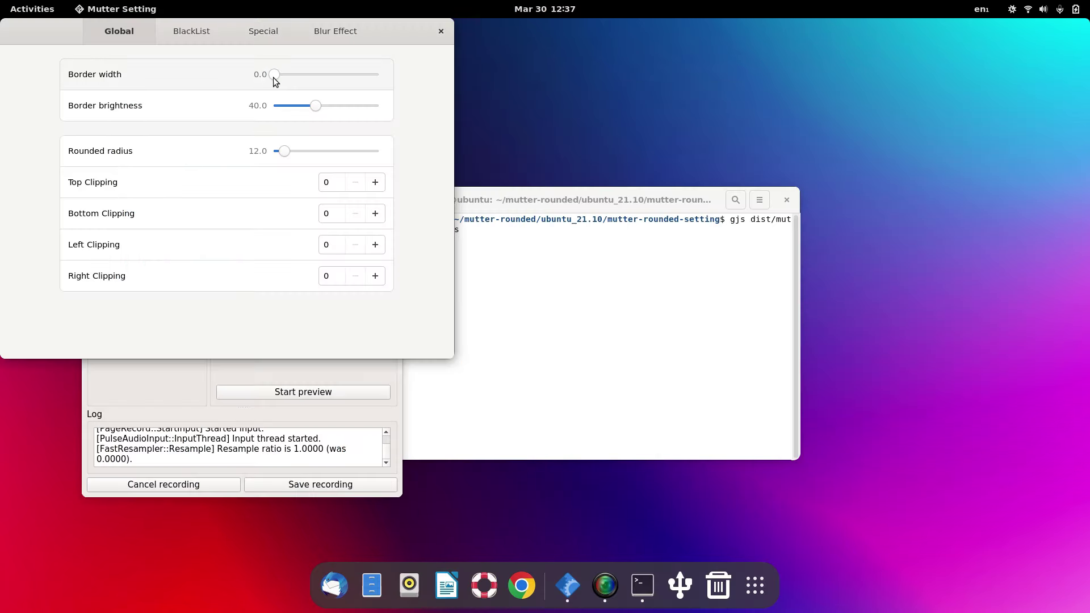
- Try a border width of 6.6, return it to 0.0, and set the rounded radius to about 27.4
left_click_drag(275, 80, 283, 83)
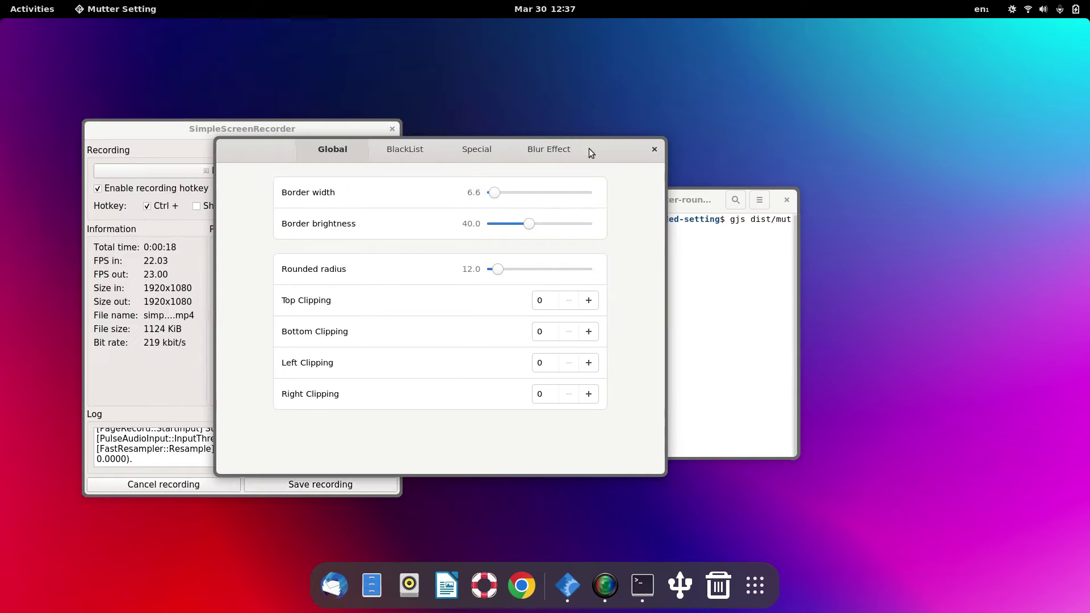
left_click_drag(494, 193, 484, 199)
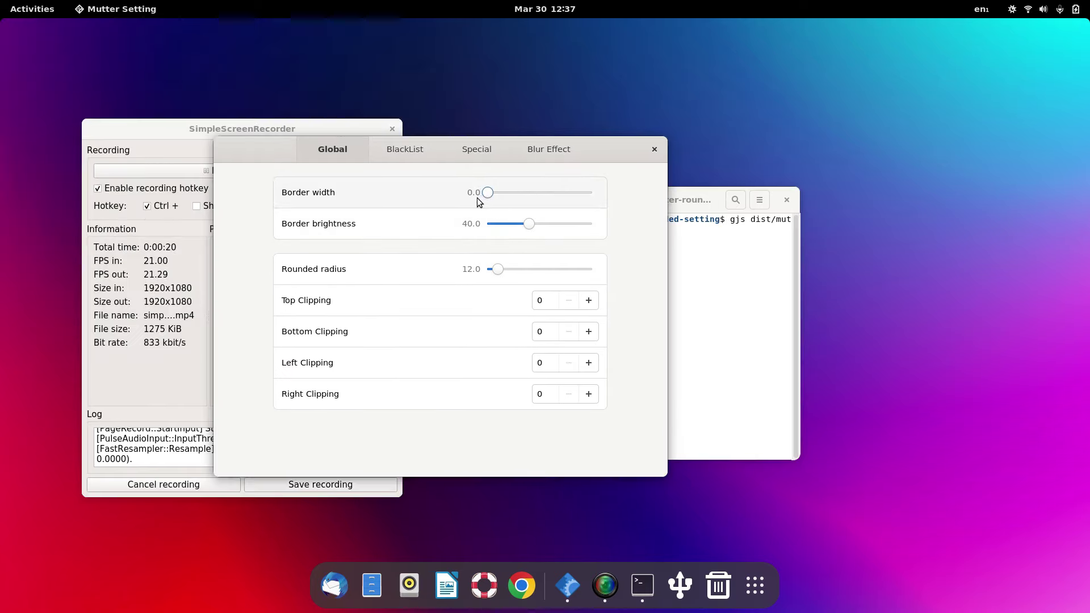
mouse_move(499, 270)
left_mouse_down()
mouse_move(547, 276)
mouse_move(515, 275)
left_mouse_up()
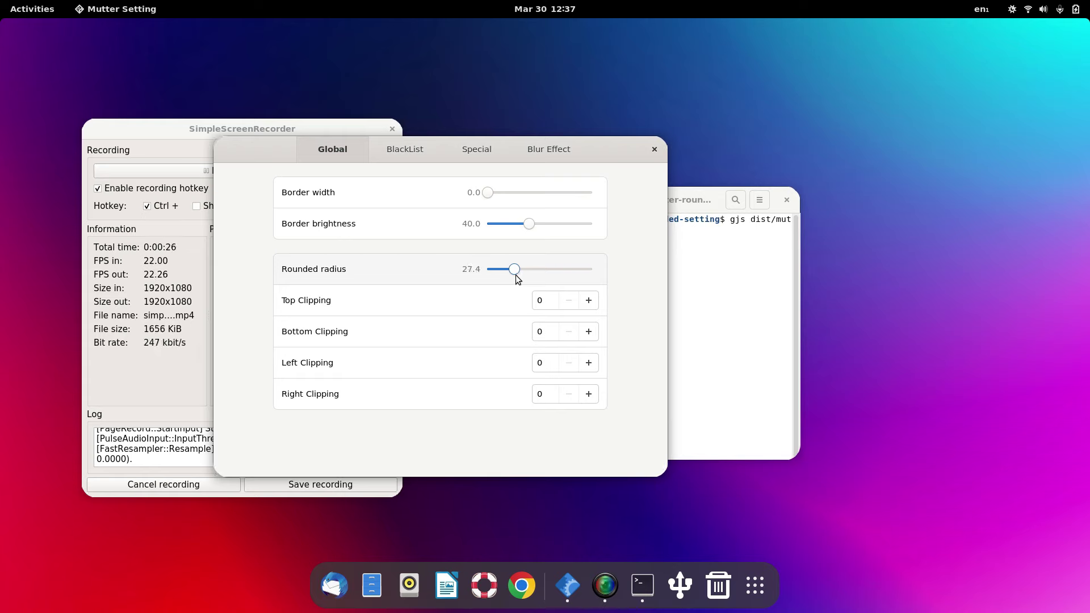
- Add a new entry to the Blured List of the blur effect settings and pick the terminal window so it becomes gnome-terminal-server
left_click(548, 154)
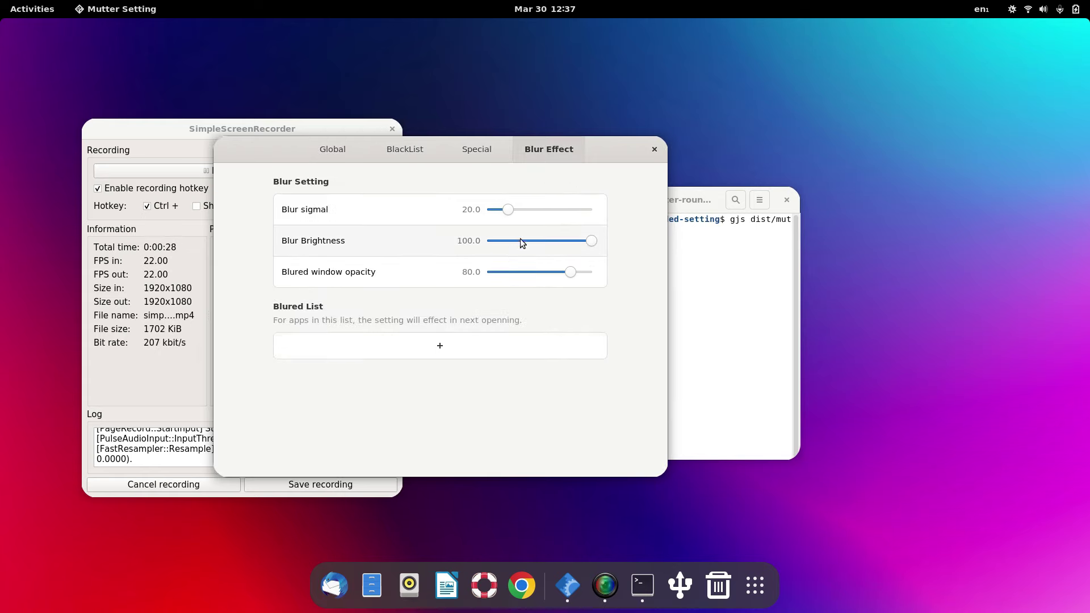
left_click_drag(280, 151, 359, 156)
left_click(489, 347)
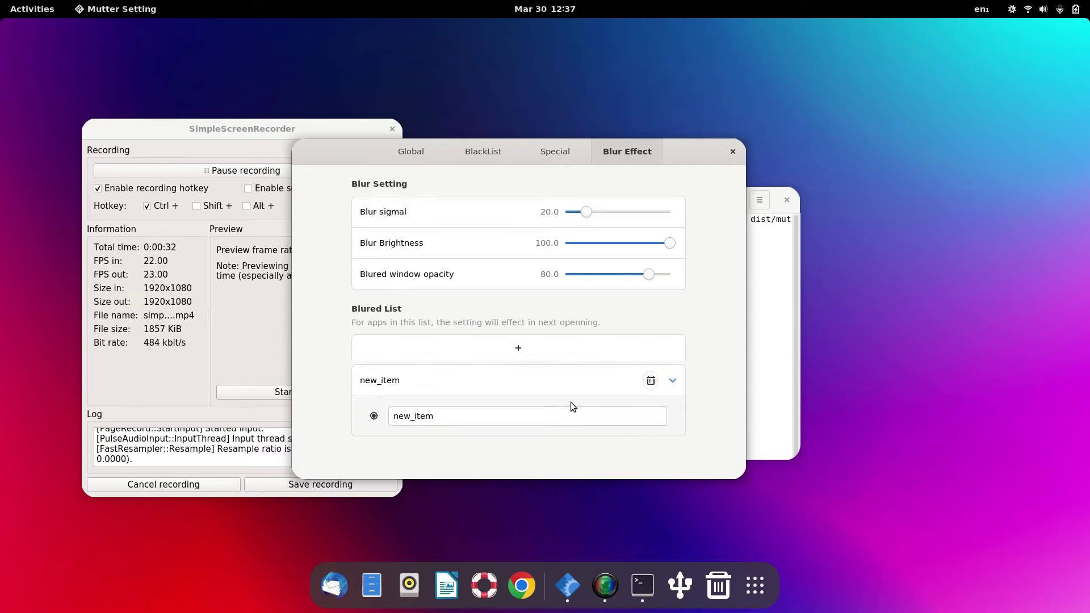
left_click(374, 417)
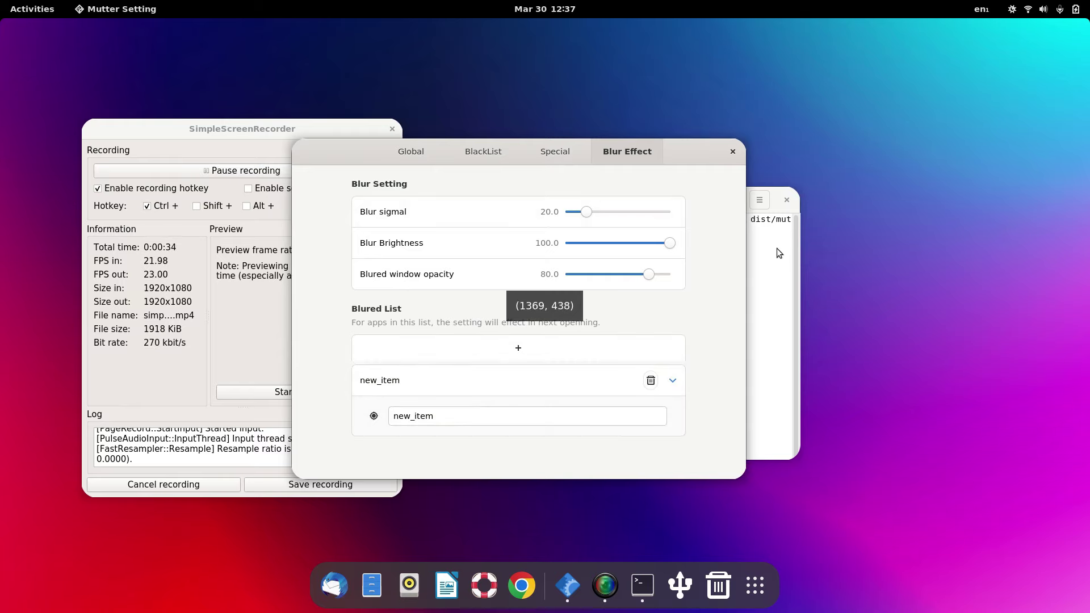
left_click(783, 224)
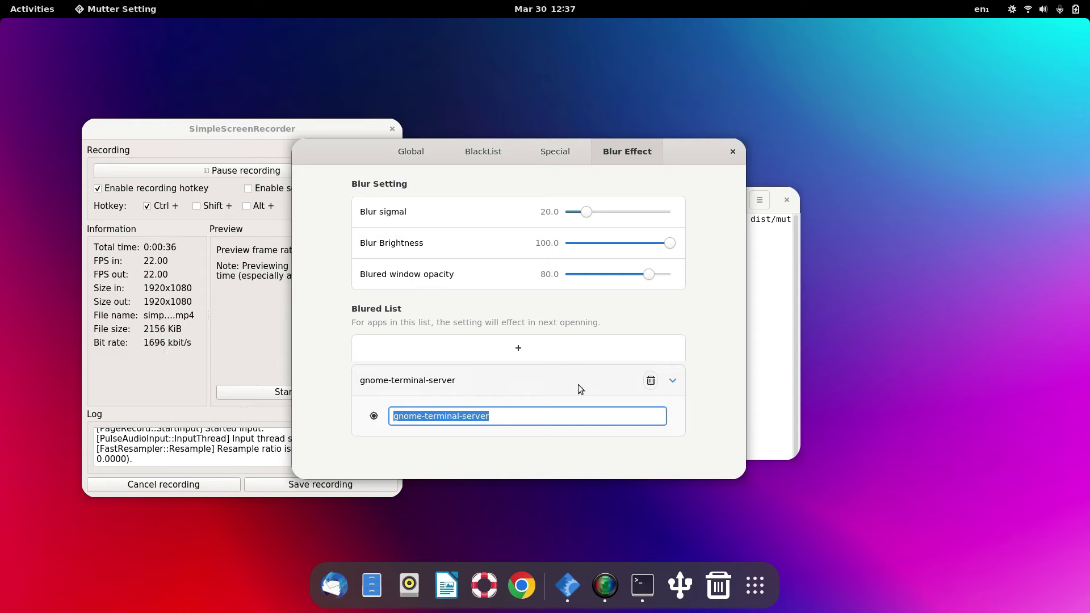
- Enable the transparent background in the color settings of the terminal's Unnamed profile
left_click(759, 356)
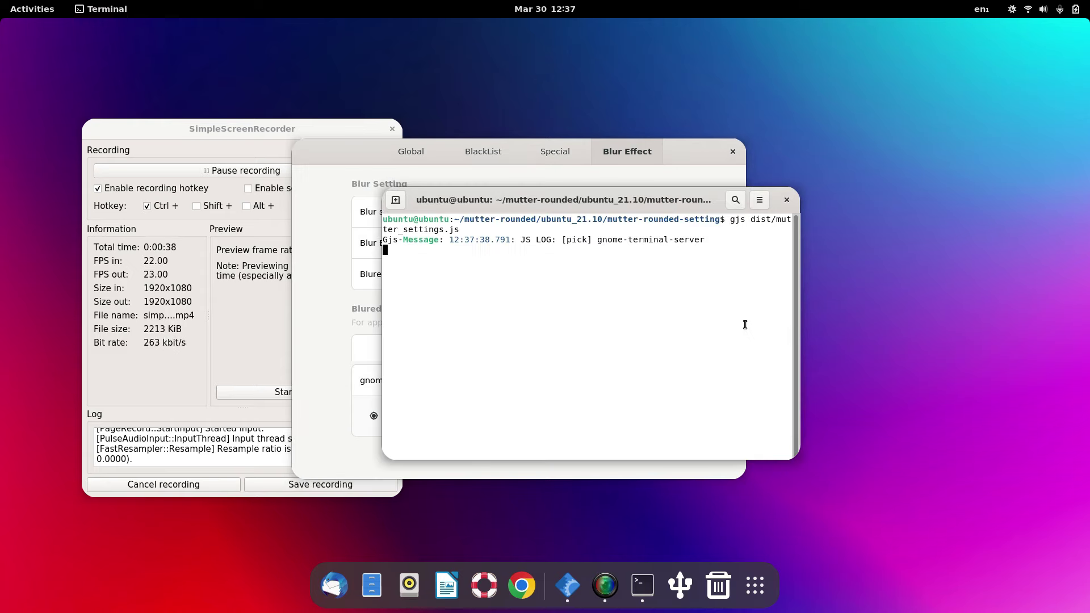
left_click_drag(738, 200, 880, 181)
left_click(892, 182)
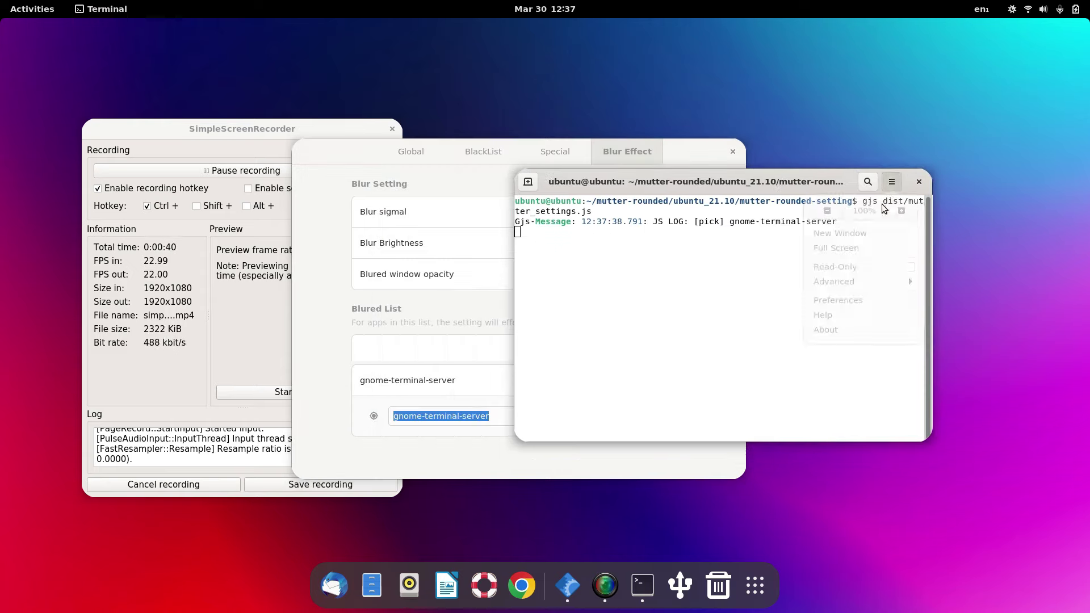
left_click(826, 309)
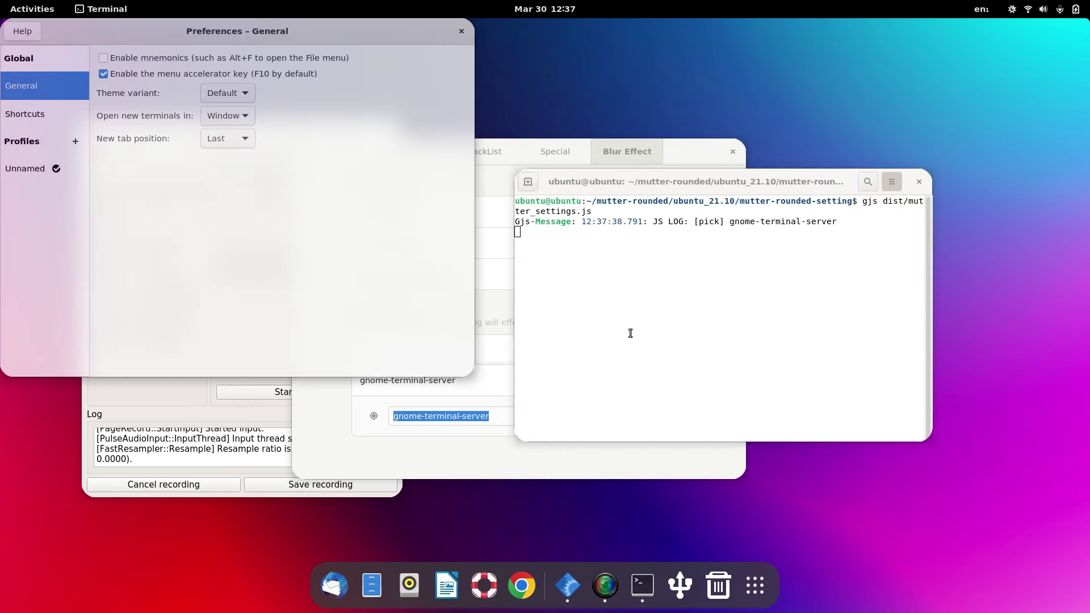
left_click_drag(222, 37, 656, 49)
left_click(463, 184)
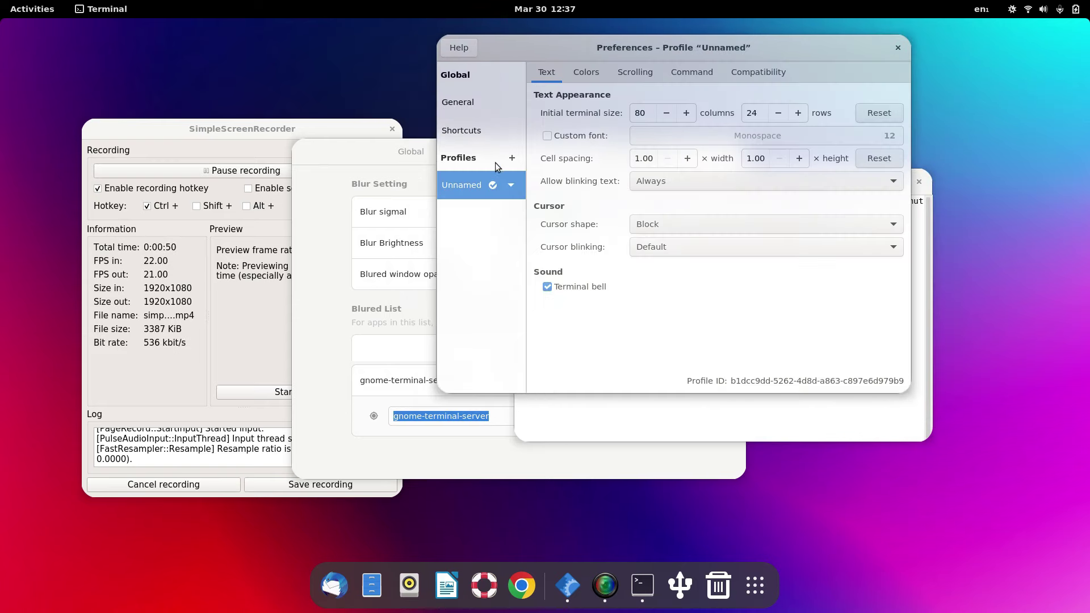
left_click(587, 74)
left_click(564, 275)
left_click(558, 257)
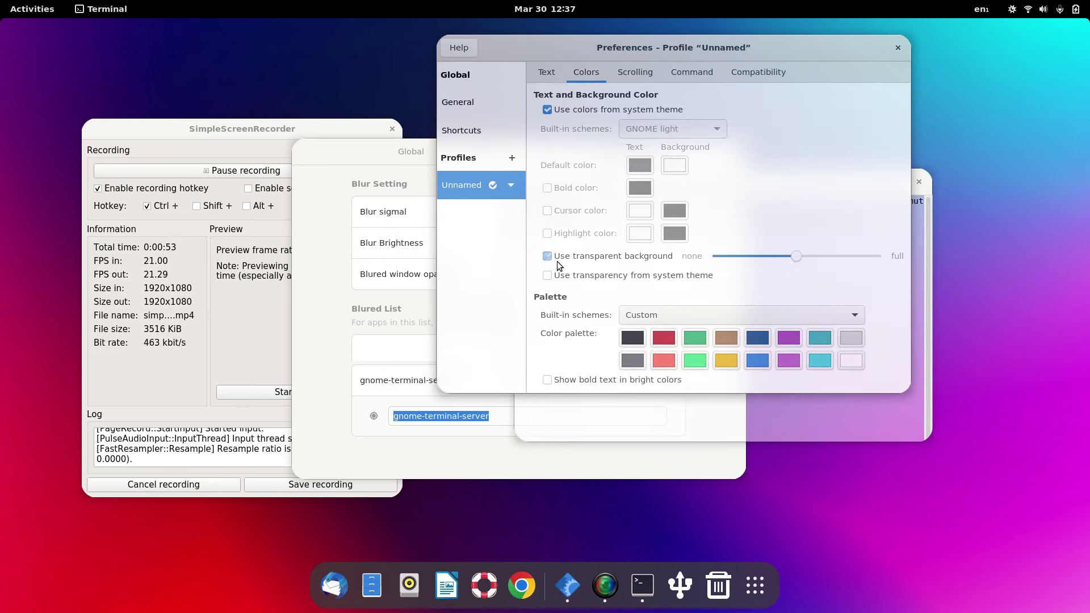
- Set the terminal's background transparency to full and the Blur Brightness in Mutter Setting to about 29.8
left_click(798, 427)
left_click_drag(752, 192, 797, 265)
left_click(842, 168)
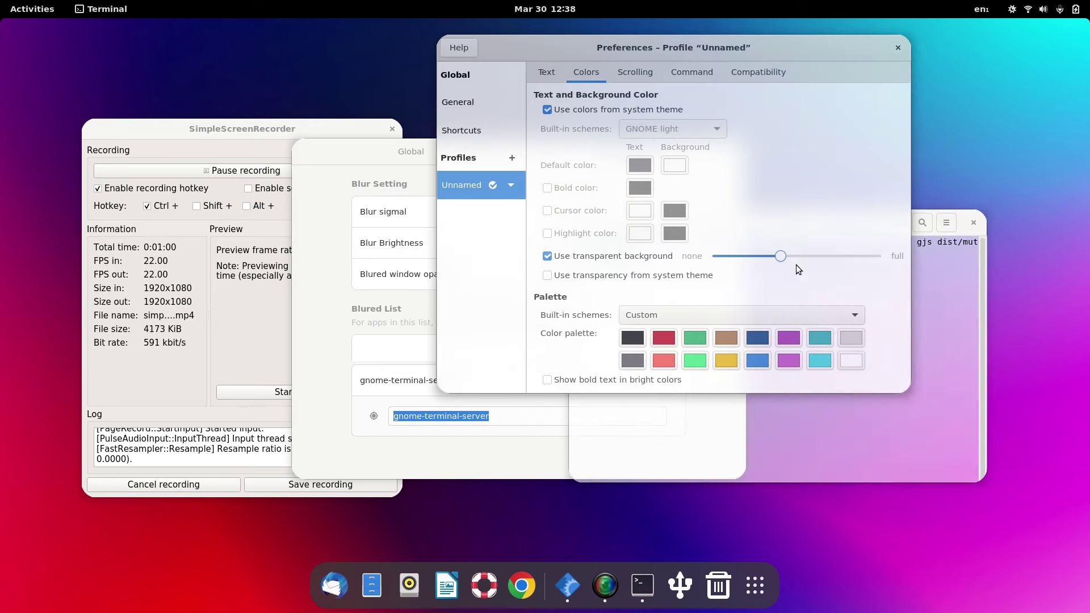
key("Escape")
- Open a new terminal window and move it over the first terminal to see the blur effect
right_click(634, 582)
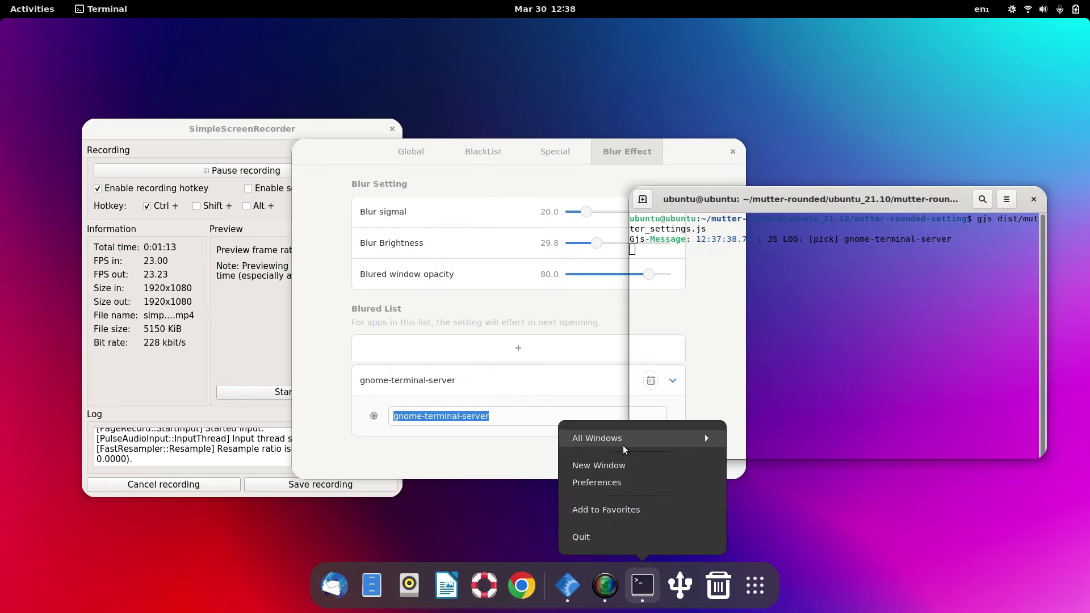
left_click(608, 466)
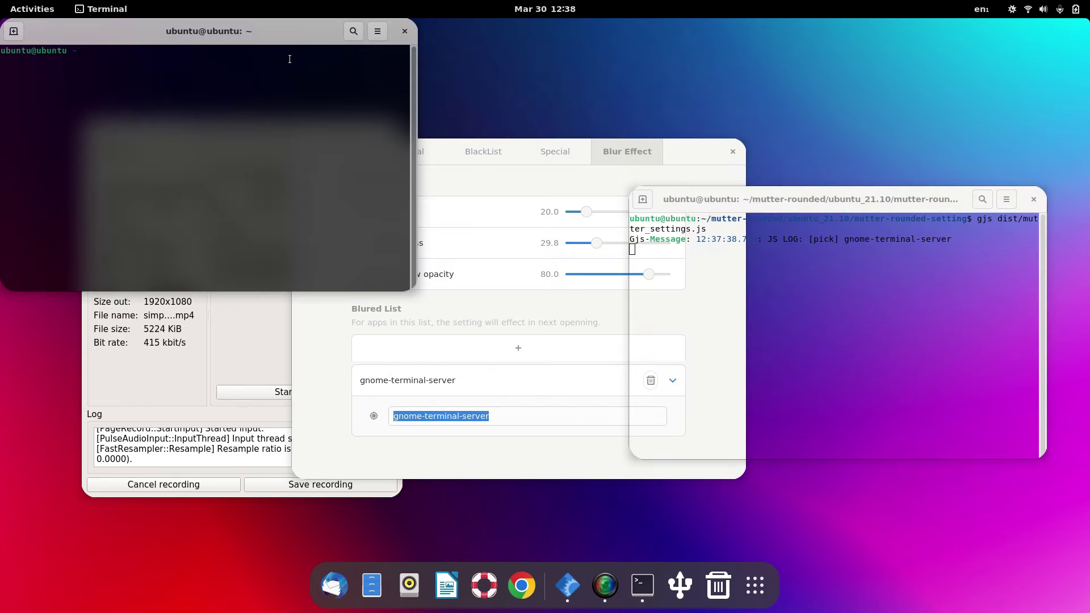
left_click_drag(269, 39, 892, 84)
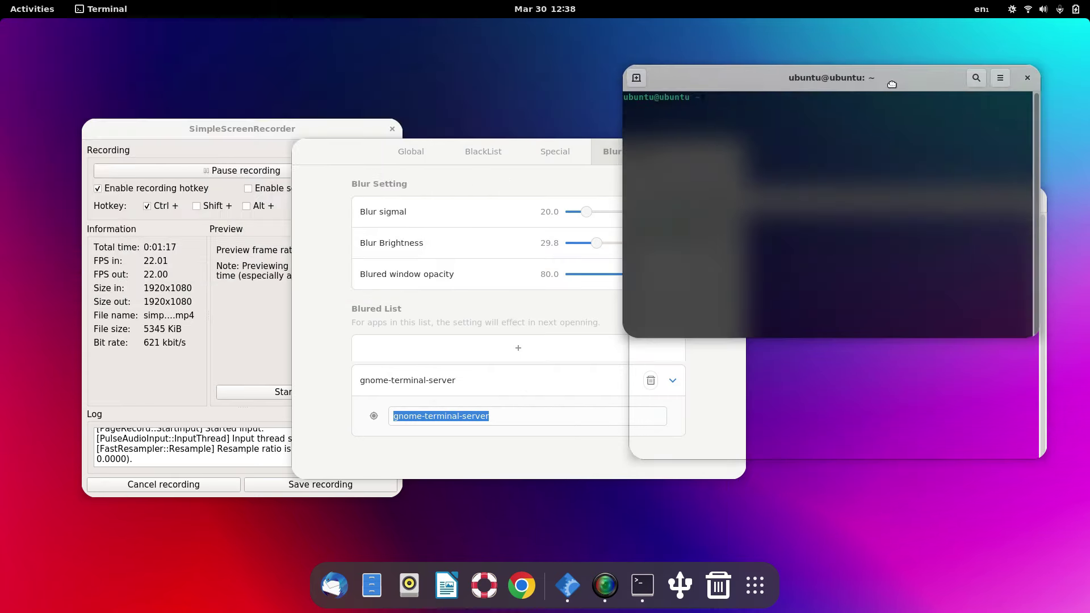
- Turn off the system theme colors in the terminal's Unnamed profile and choose the GNOME dark built-in scheme
right_click(859, 80)
key("Escape")
left_click(1001, 79)
left_click(947, 205)
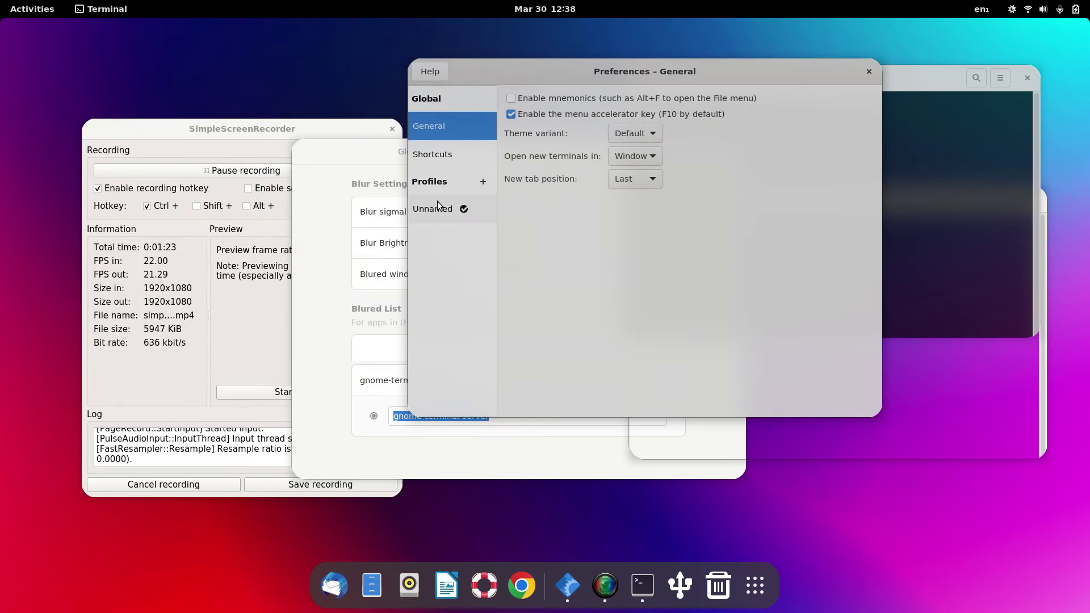
left_click(437, 205)
left_click(560, 100)
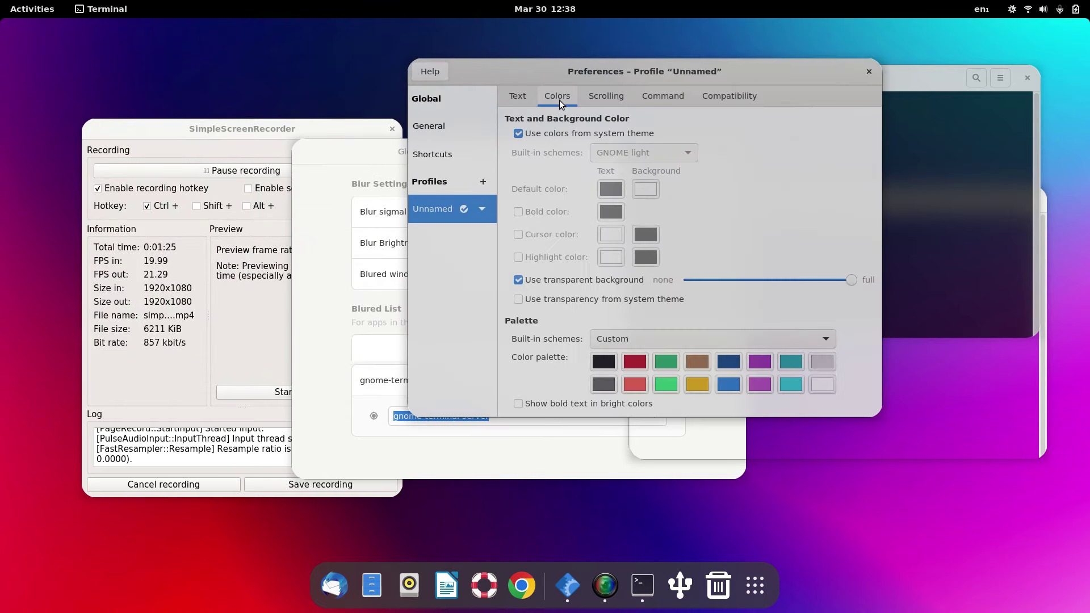
left_click(518, 133)
left_click(636, 152)
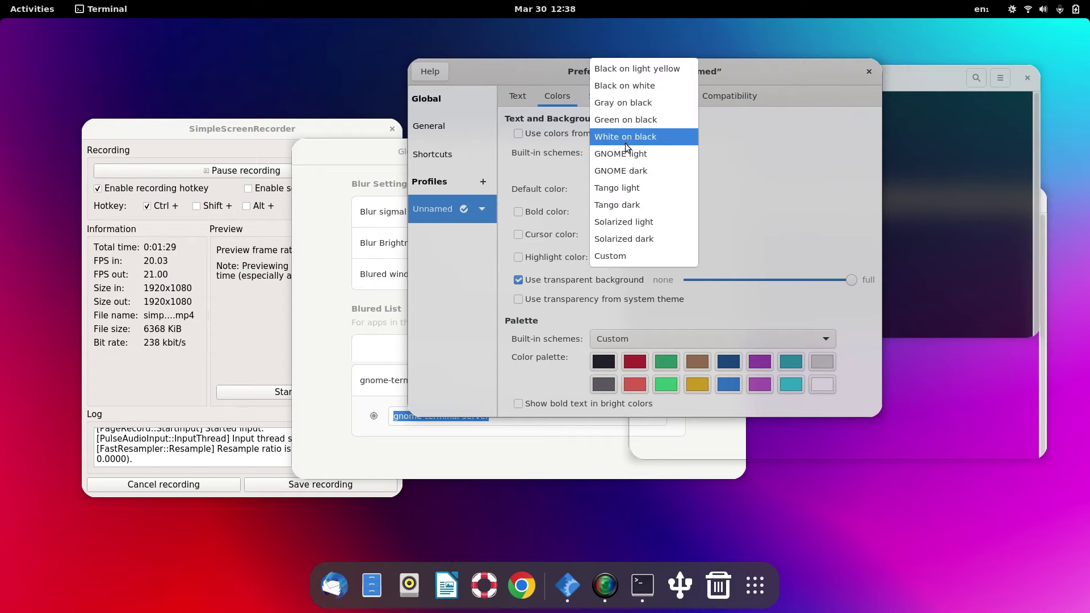
left_click(621, 169)
- Close the terminal preferences and move the terminal window further over the Mutter Setting window
left_click_drag(765, 87, 648, 172)
left_click(752, 155)
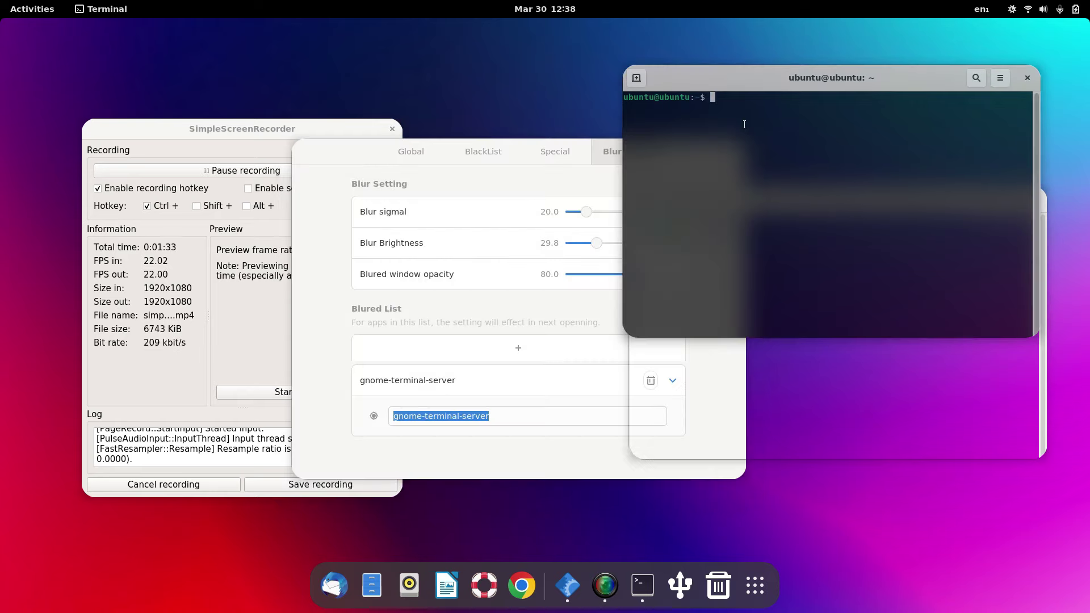
left_click_drag(755, 80, 636, 83)
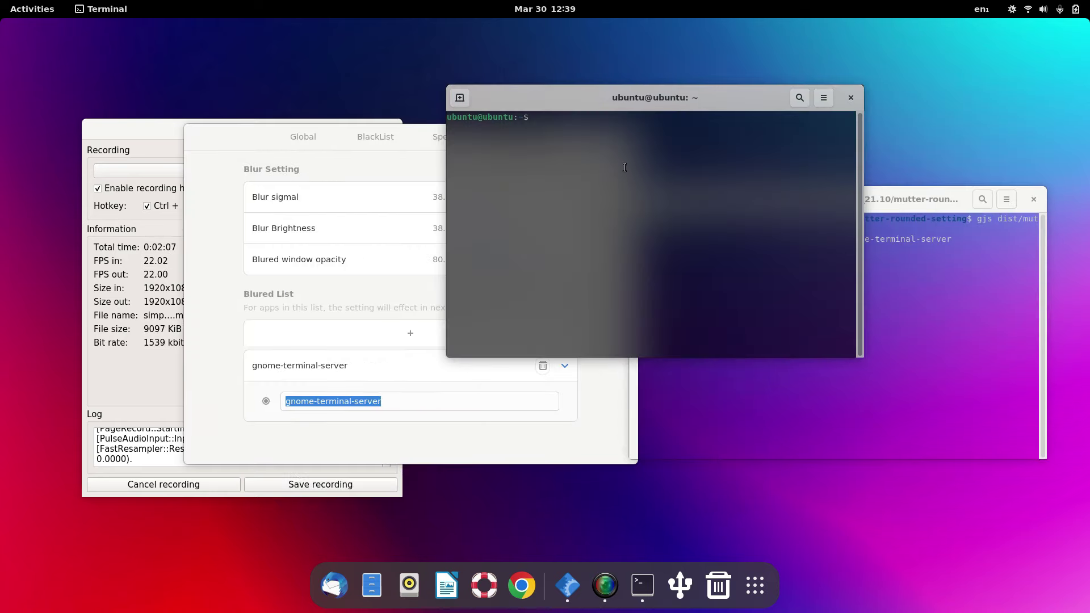
- Open Tweaks and set the Applications theme to Materia-dark in the appearance settings
left_click(755, 586)
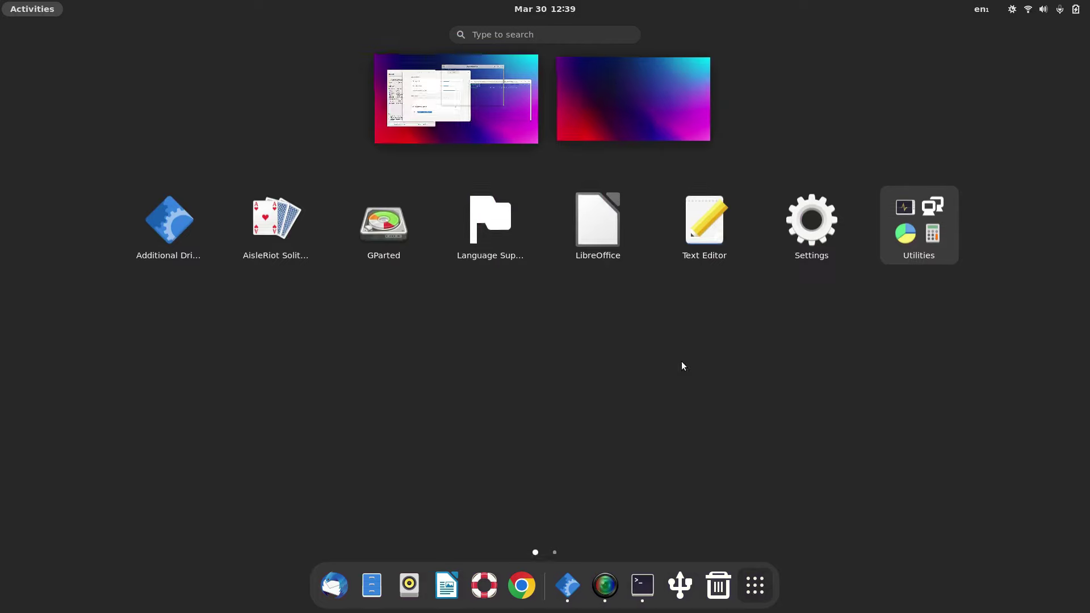
type("twe")
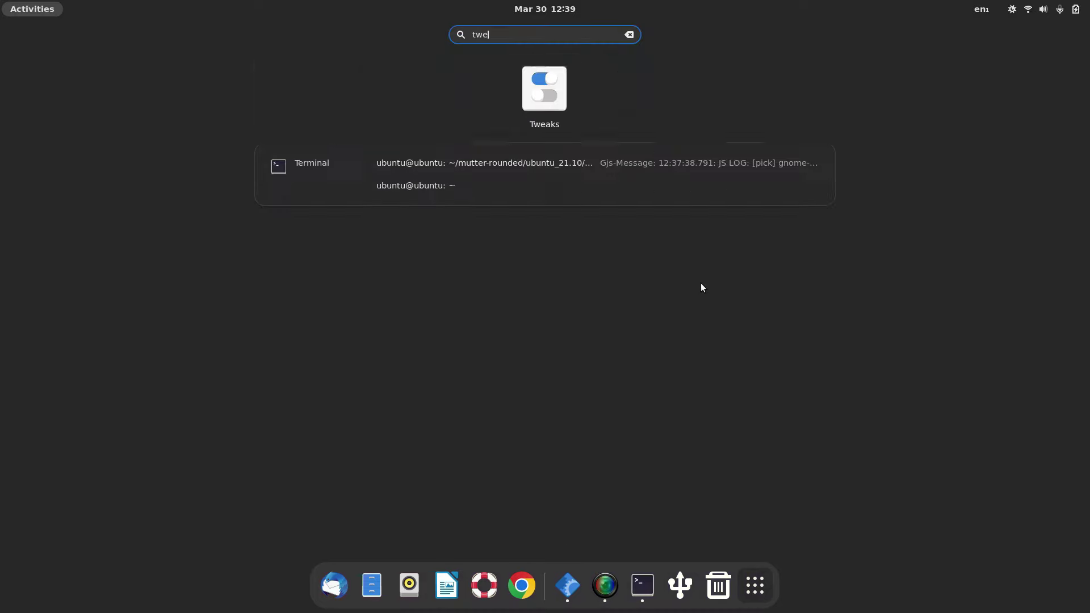
key("Return")
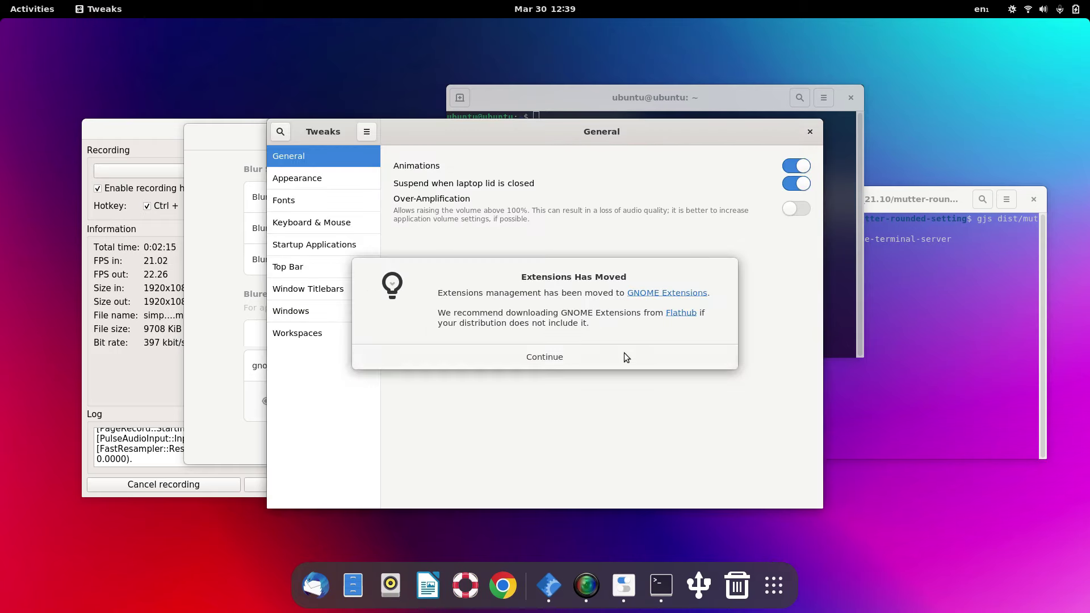
left_click(603, 360)
left_click(292, 180)
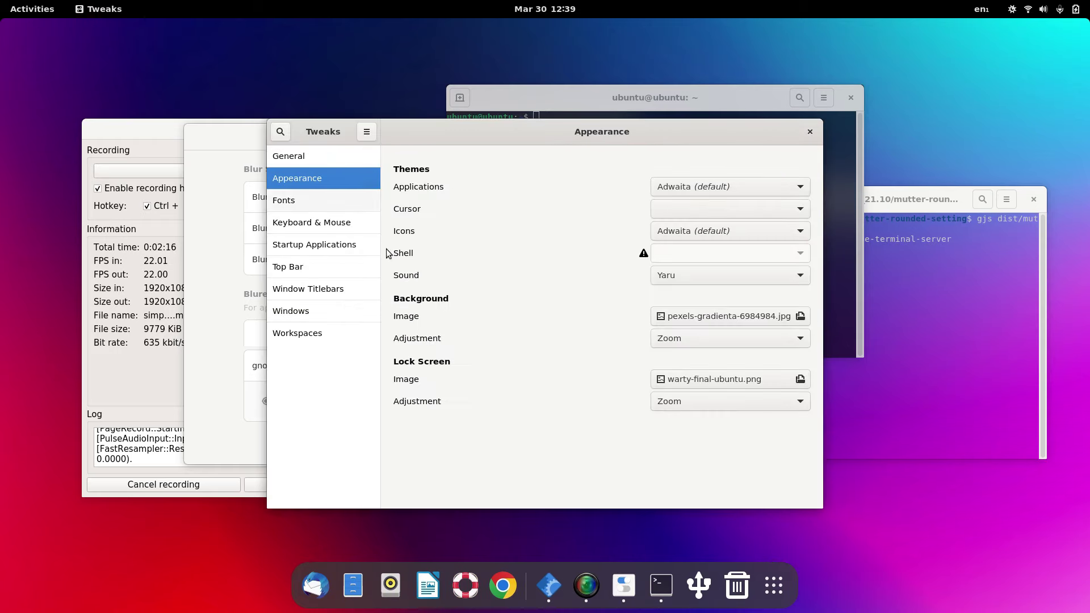
left_click(707, 188)
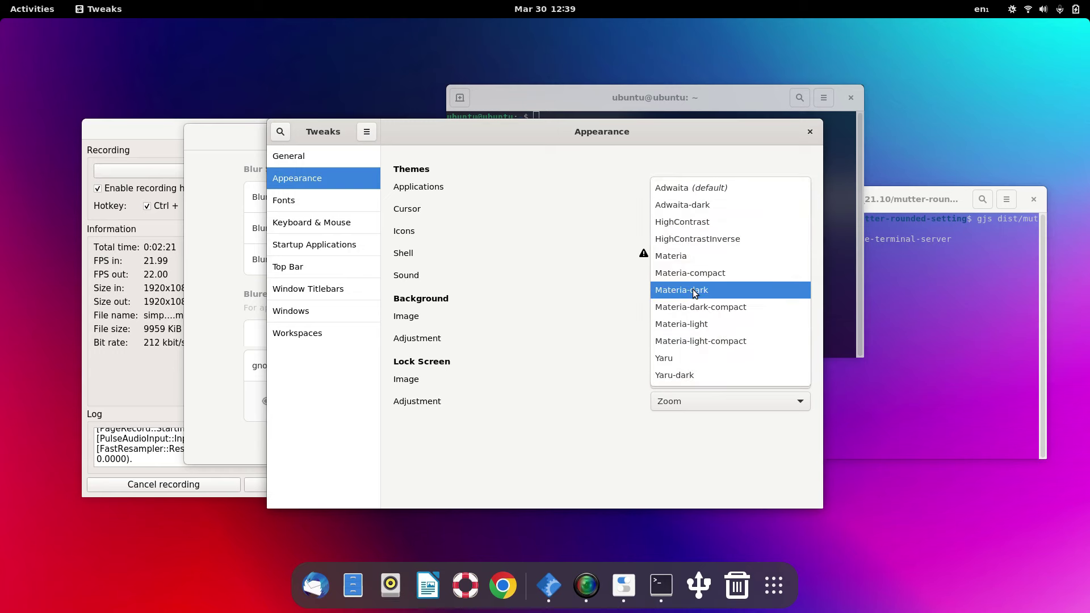
key("Escape")
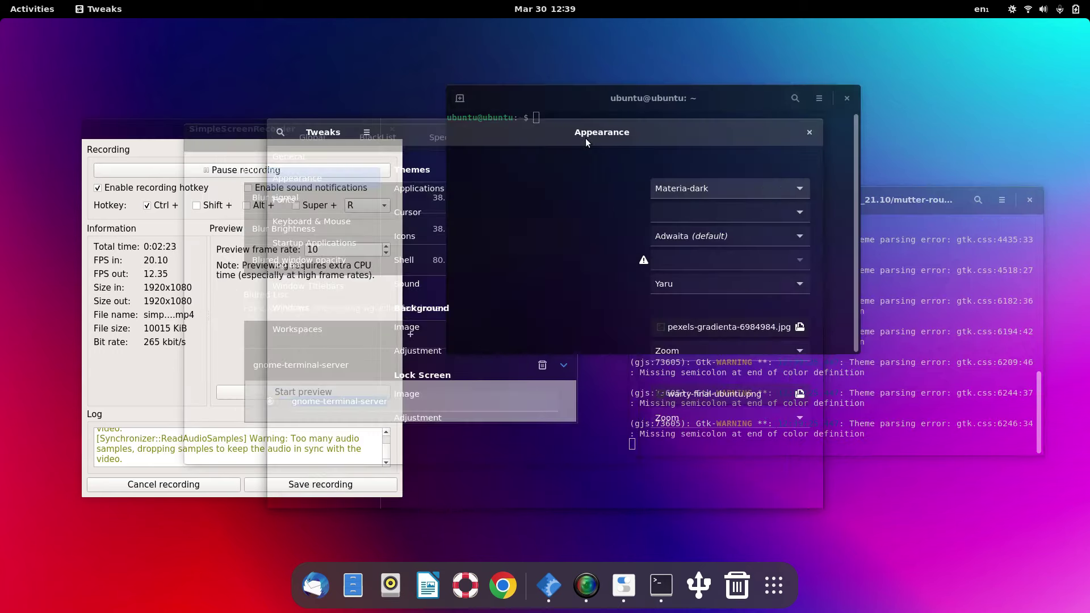
- Move the Mutter Setting window and pick it for the new Blured List entry so the entry becomes mutter_setting
left_click_drag(234, 135, 110, 63)
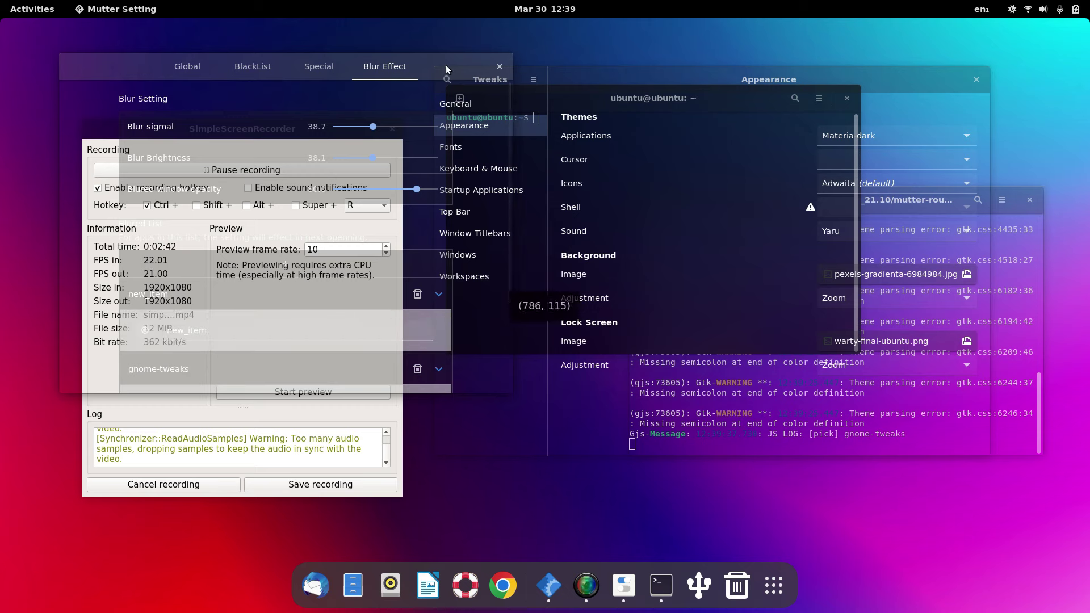
left_click(512, 74)
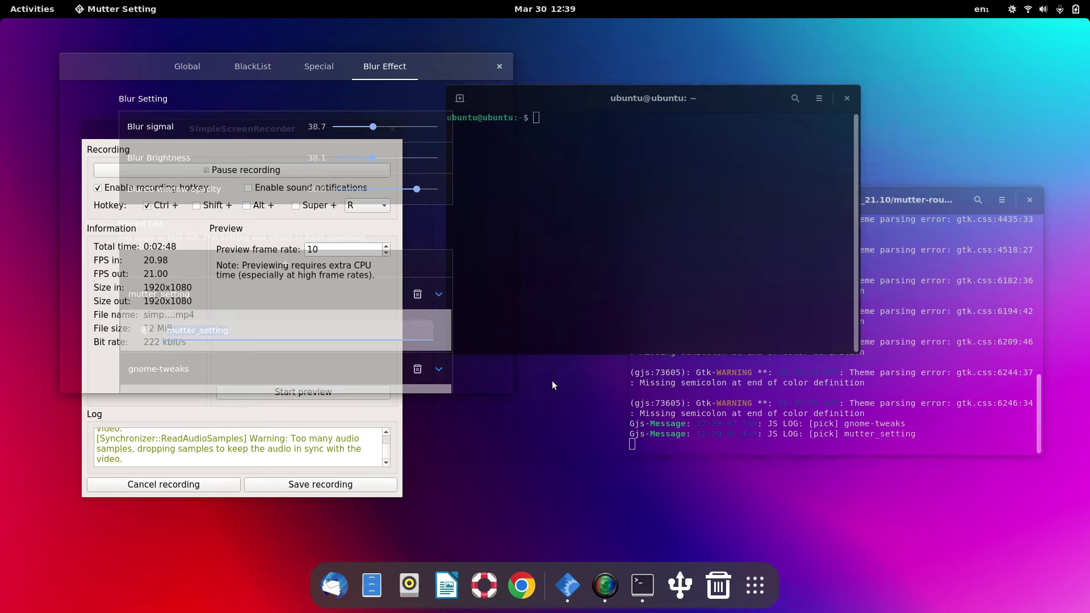
- Reopen Tweaks and move its window over the other windows to see the blur effect
key("super+a")
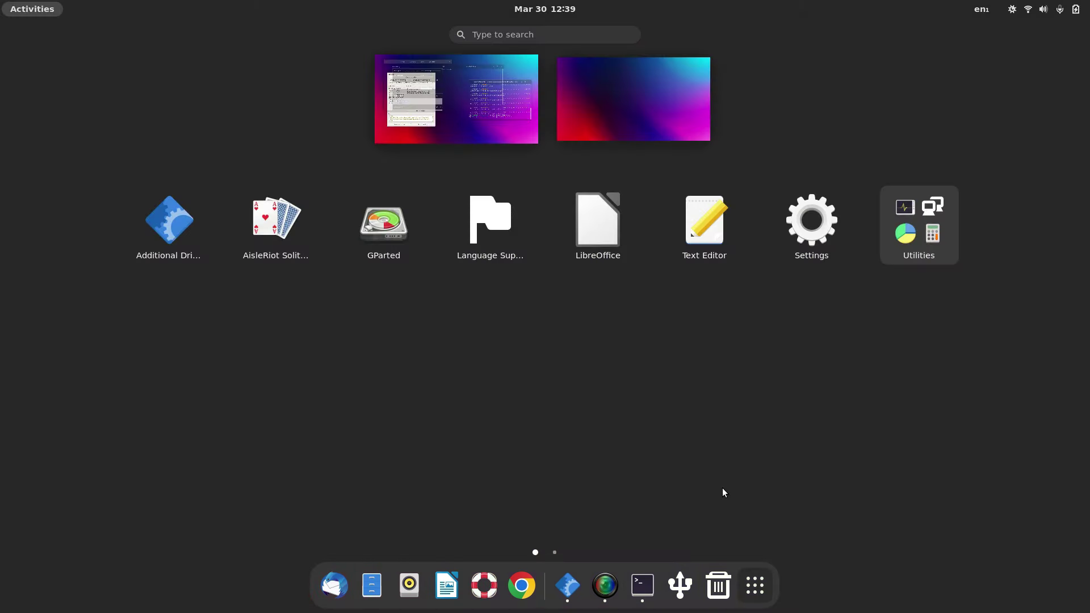
left_click(722, 488)
left_click_drag(495, 148, 439, 163)
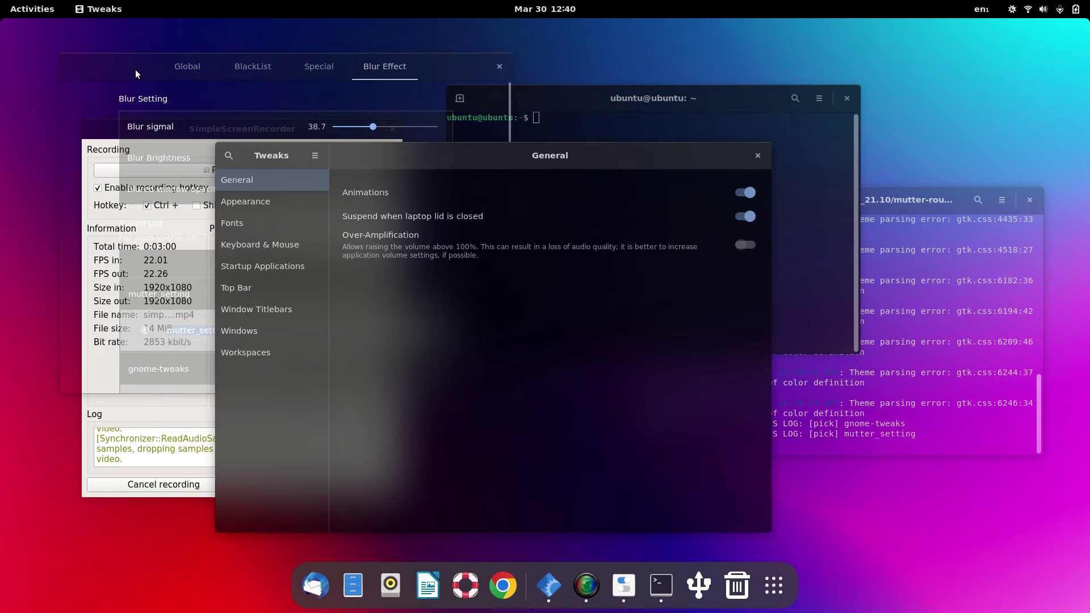
- Move the Mutter Setting window over Tweaks and set the global Rounded radius to 18
left_click_drag(134, 69, 294, 214)
left_click(170, 67)
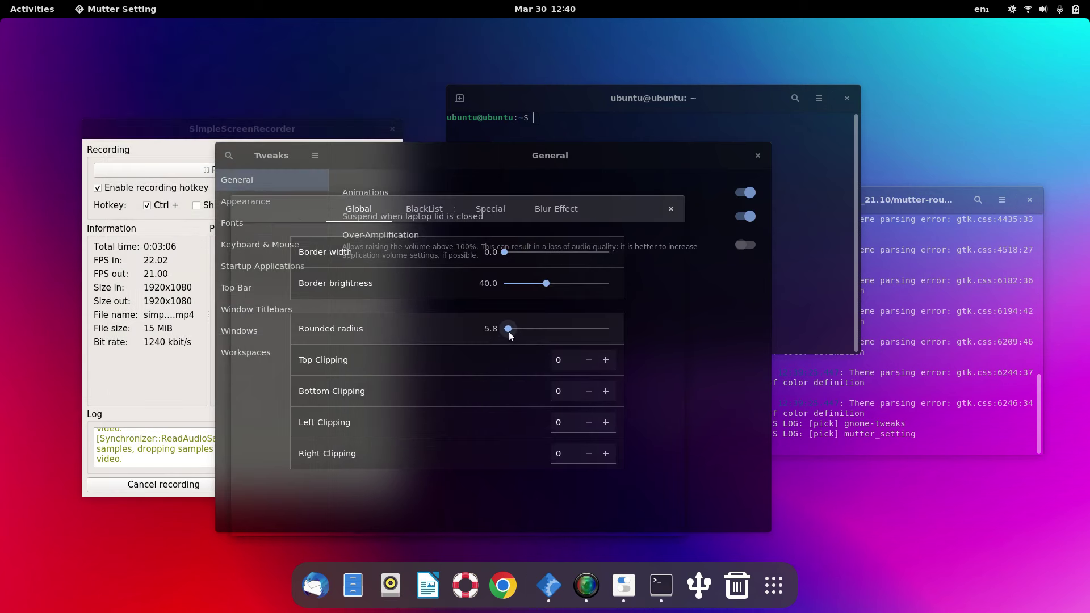
mouse_move(531, 331)
left_mouse_down()
mouse_move(574, 331)
mouse_move(529, 332)
left_mouse_up()
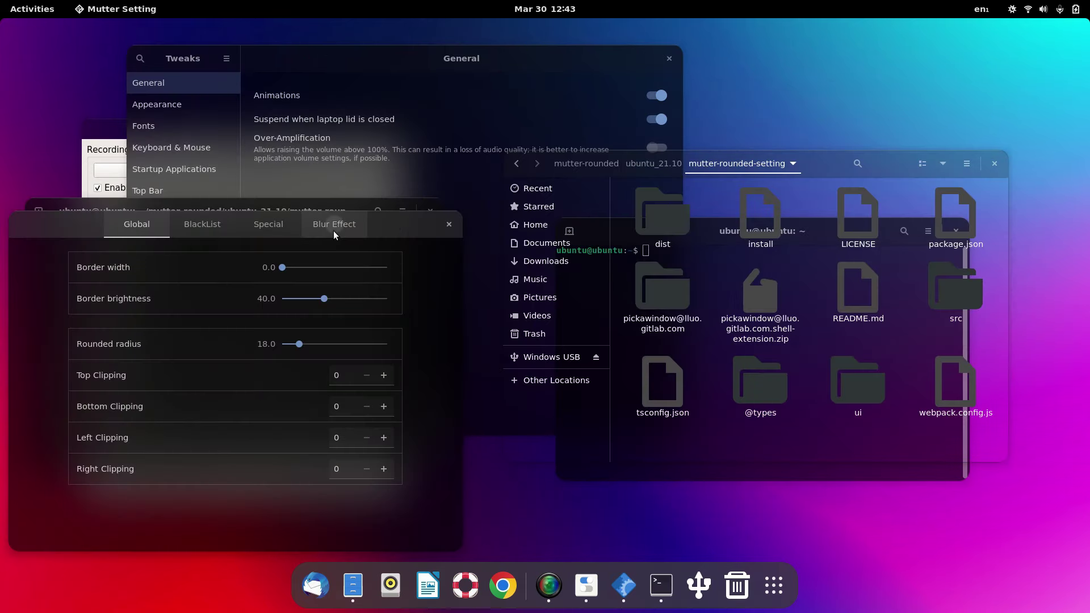
- Set the Blured window opacity to 100 and the Blur Brightness to about 45.9 in the blur effect settings
left_click(334, 233)
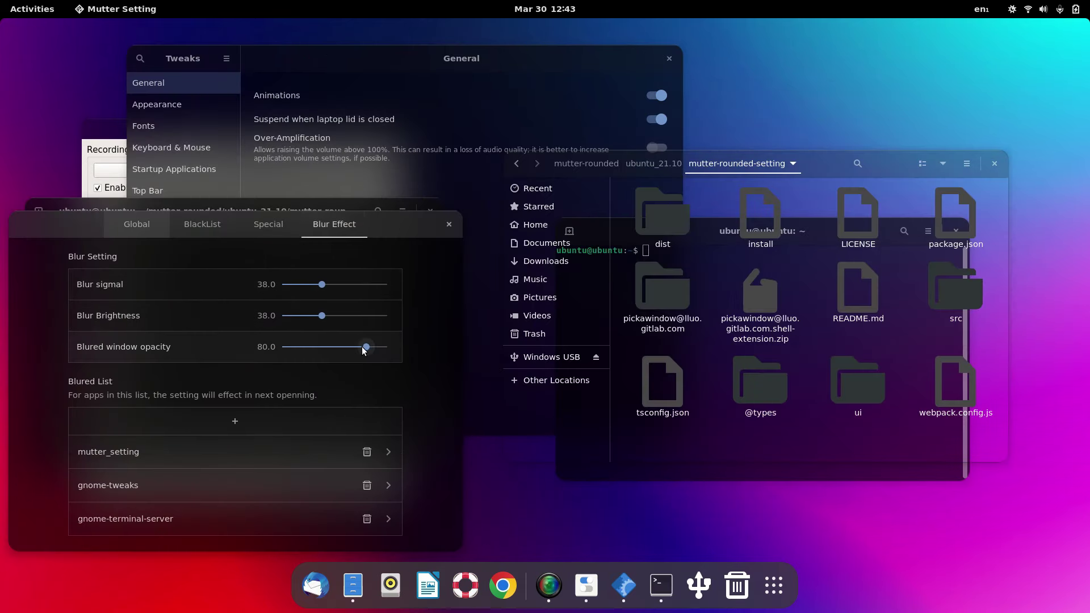
left_click_drag(364, 349, 402, 351)
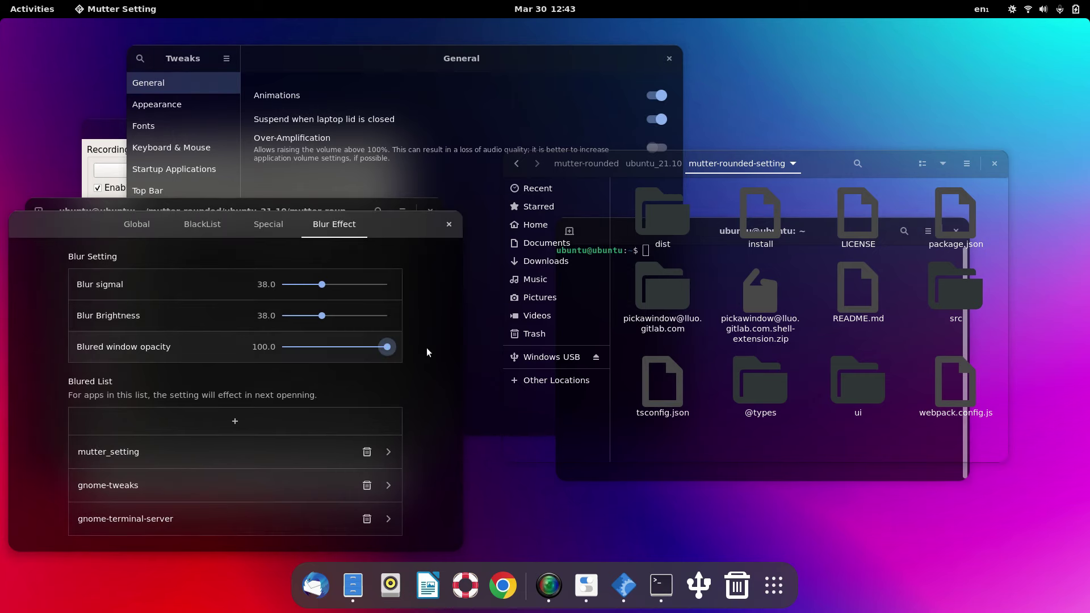
left_click_drag(383, 223, 376, 189)
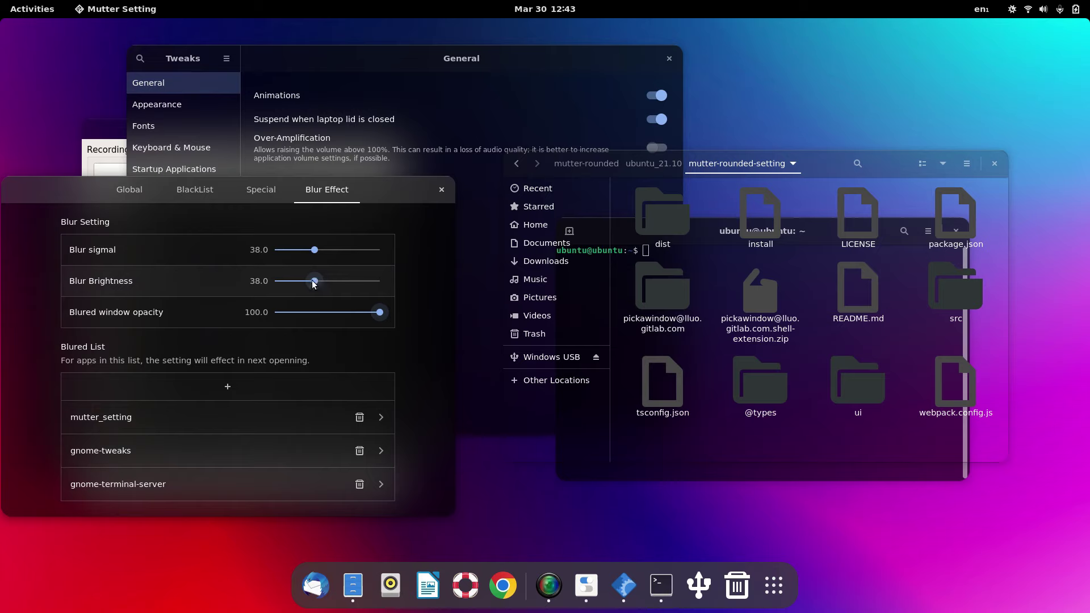
left_click_drag(315, 282, 328, 284)
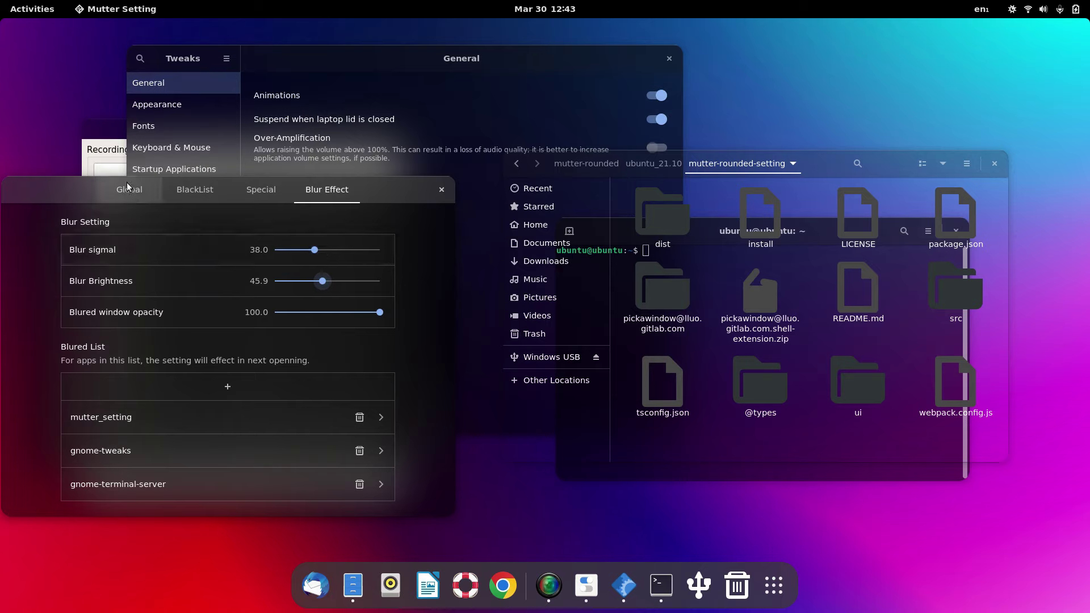
- Add the Files window to the Blured List as org.gnome.Nautilus and create another new entry
left_click(226, 386)
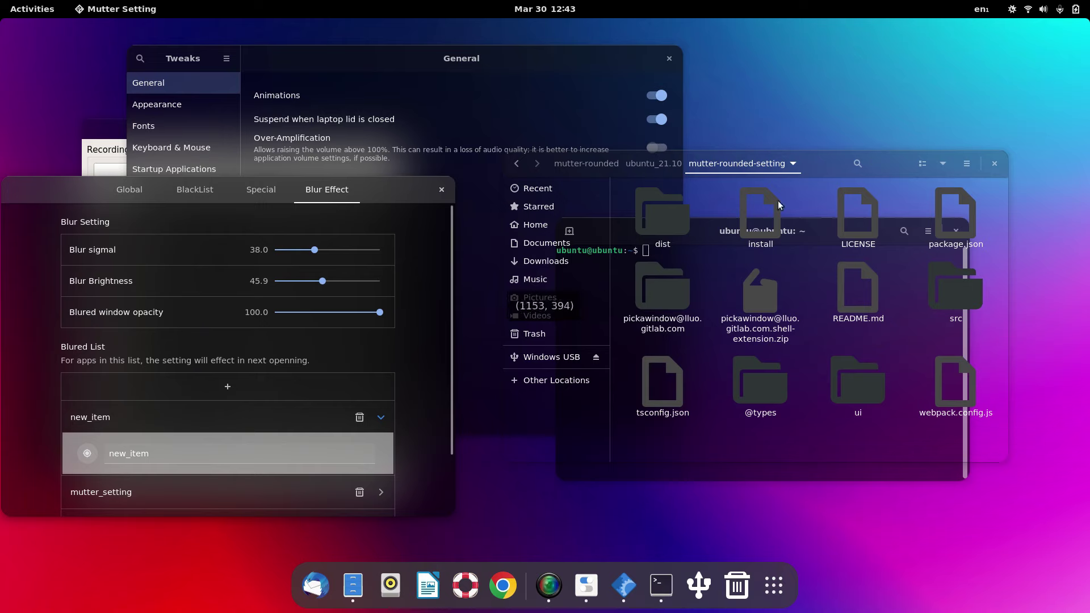
left_click(881, 165)
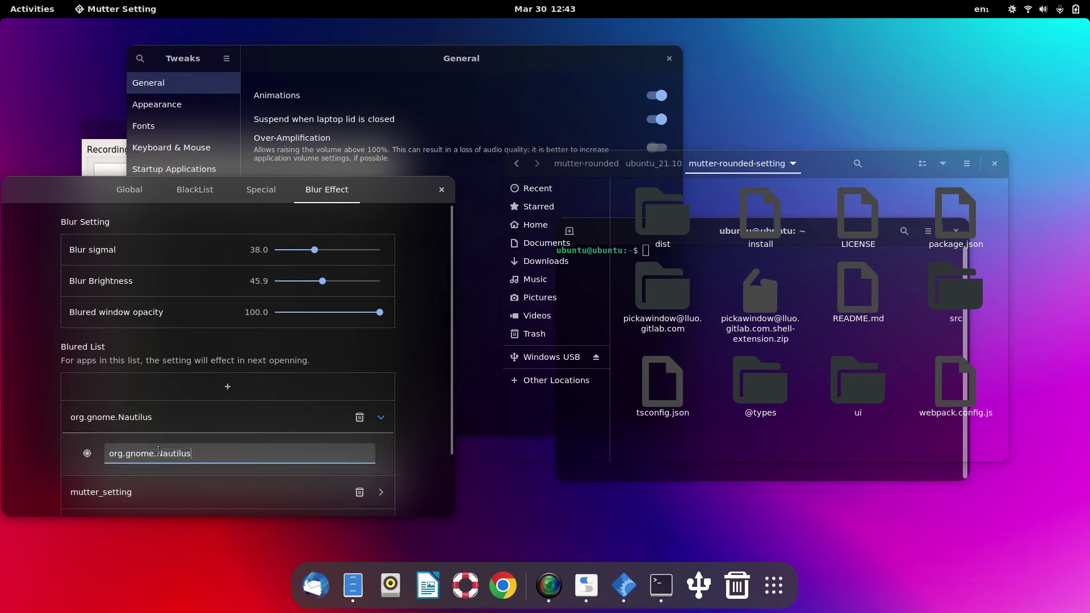
left_click(181, 388)
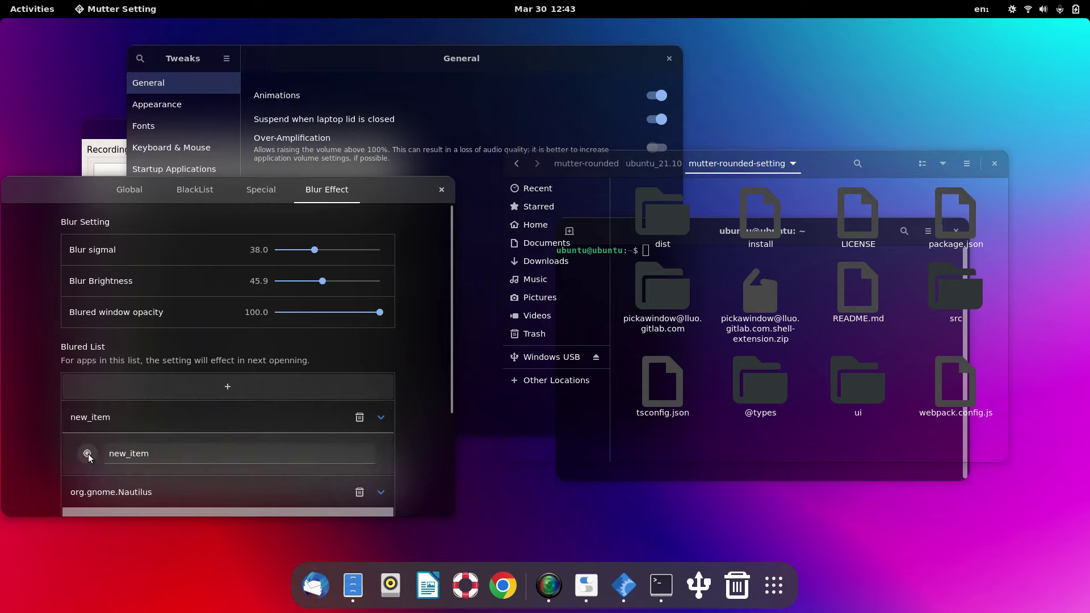
- Open Text Editor and move its window away from the Mutter Setting window
left_click(774, 585)
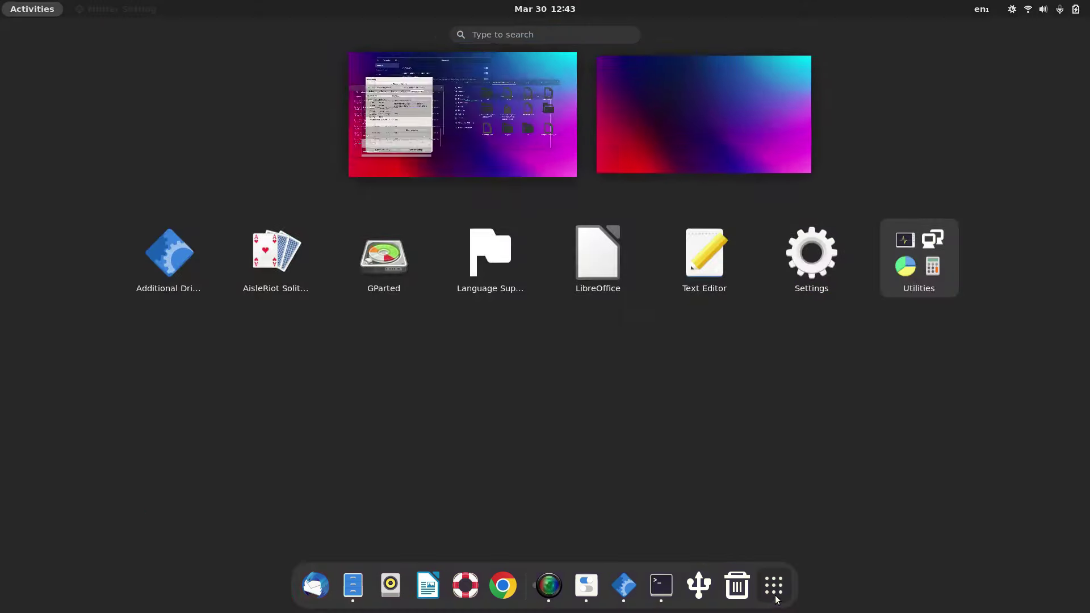
type("wr")
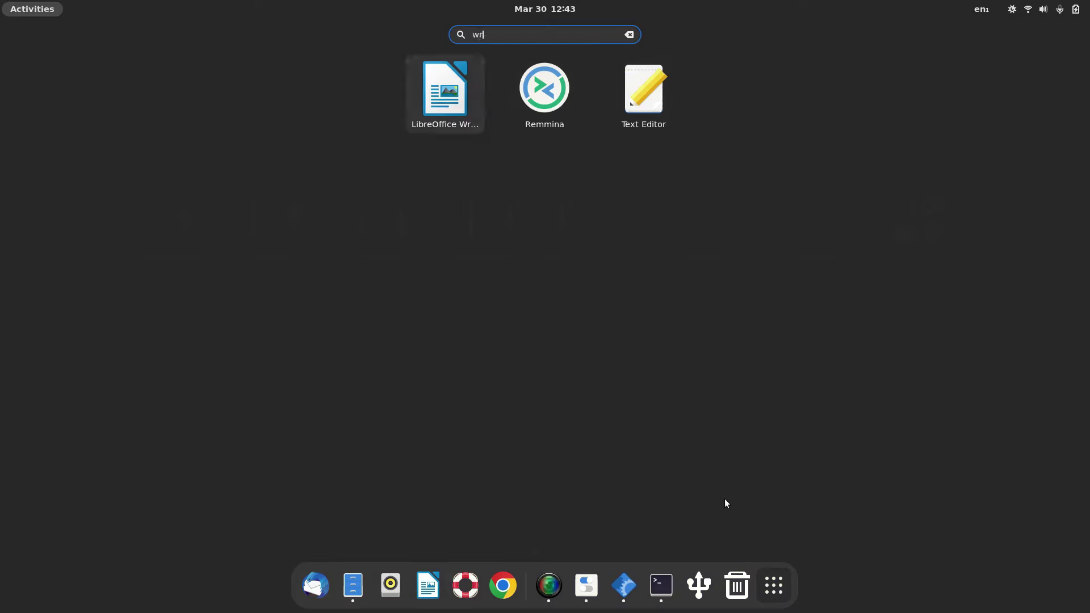
left_click(659, 126)
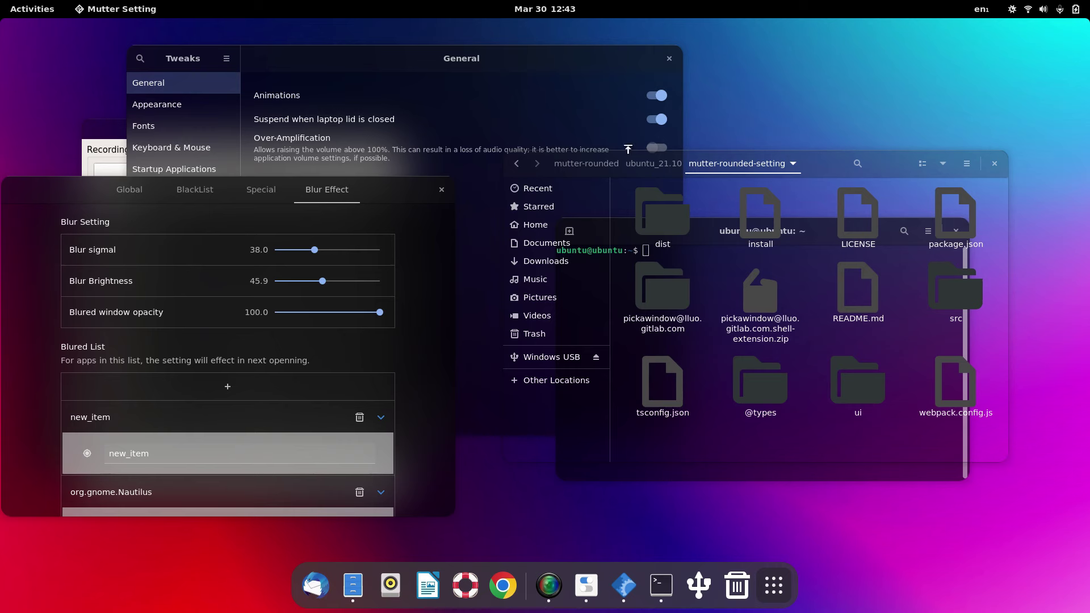
left_click_drag(256, 32, 781, 54)
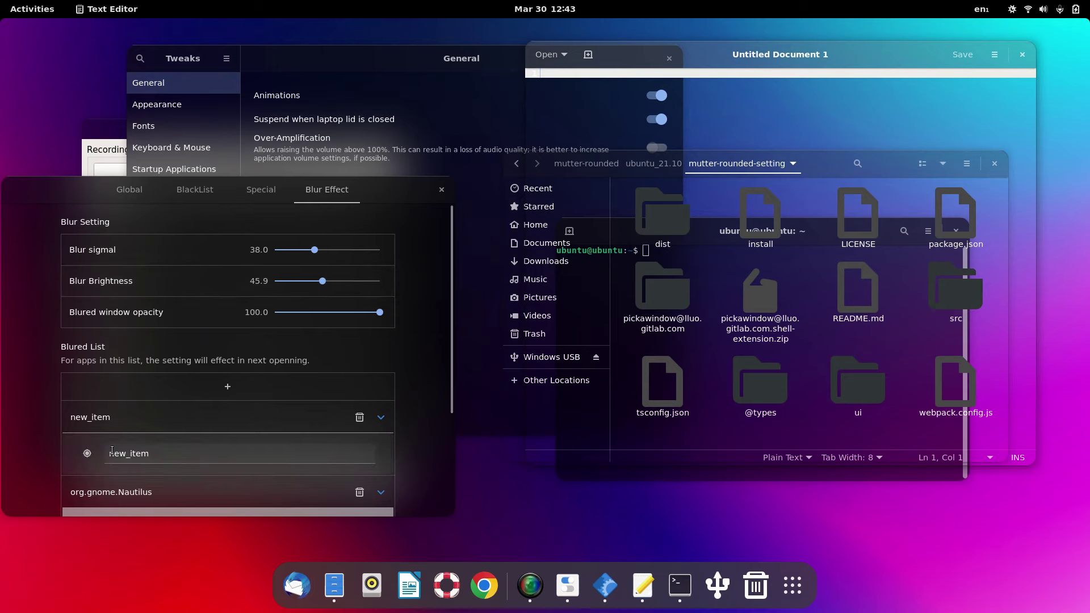
- Pick the Text Editor window for the new Blured List entry so it becomes gedit, and confirm the entry
left_click(87, 453)
left_click(819, 53)
left_click(251, 453)
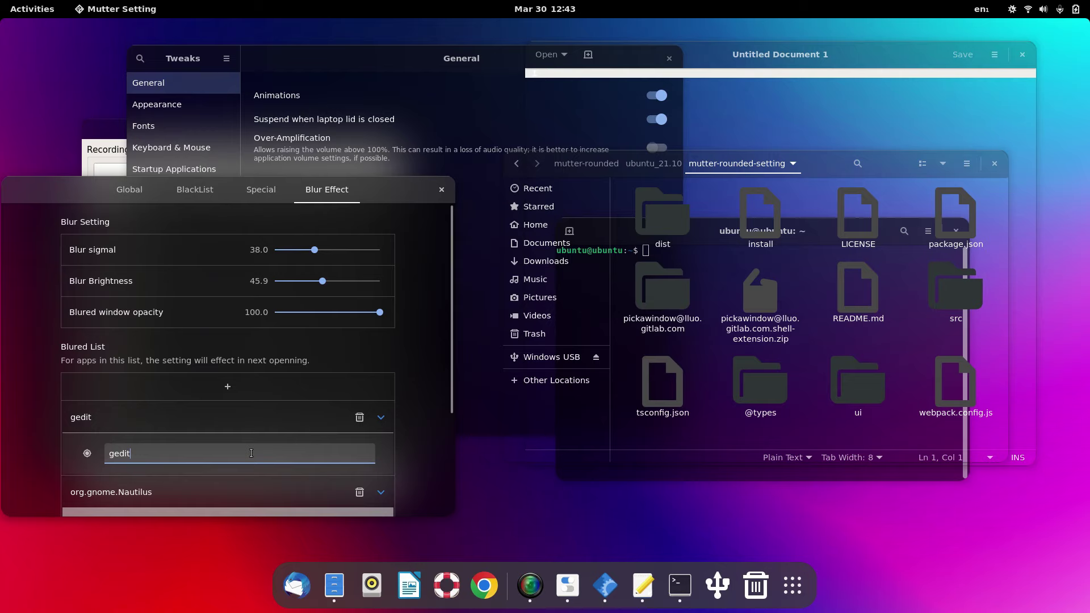
key("Return")
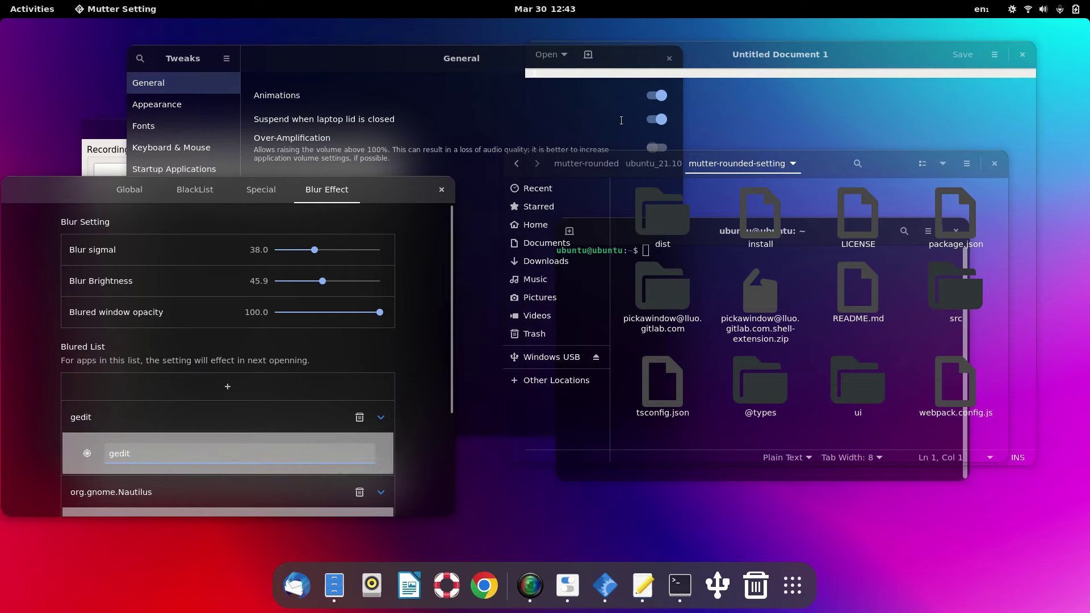
- Close the Text Editor and Files windows, reopen Files and move it over the terminal to see the blur
left_click(1020, 56)
left_click(999, 166)
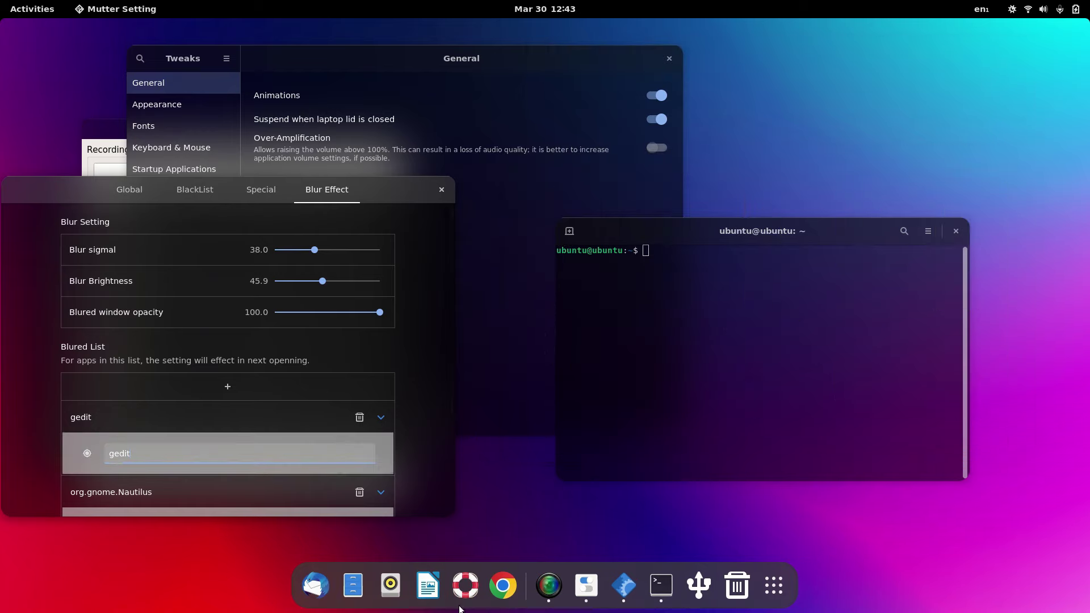
left_click(353, 586)
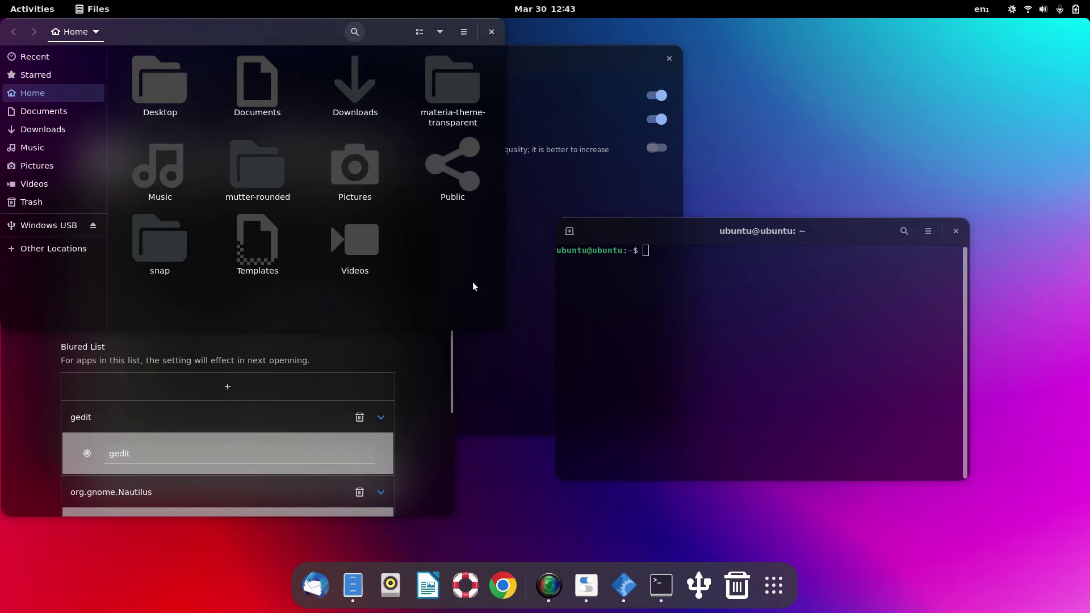
left_click_drag(304, 36, 889, 55)
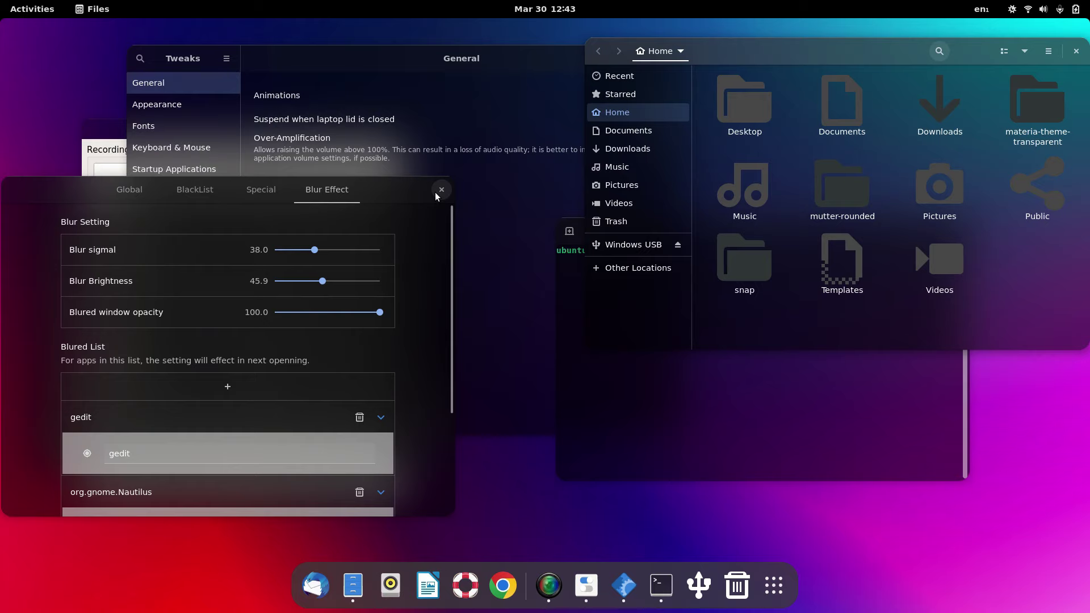
- Rearrange the Mutter Setting, Files and terminal windows, with the terminal overlapping Files, to compare their blurred backgrounds
left_click_drag(399, 195, 420, 171)
left_click_drag(809, 46, 774, 59)
left_click(812, 334)
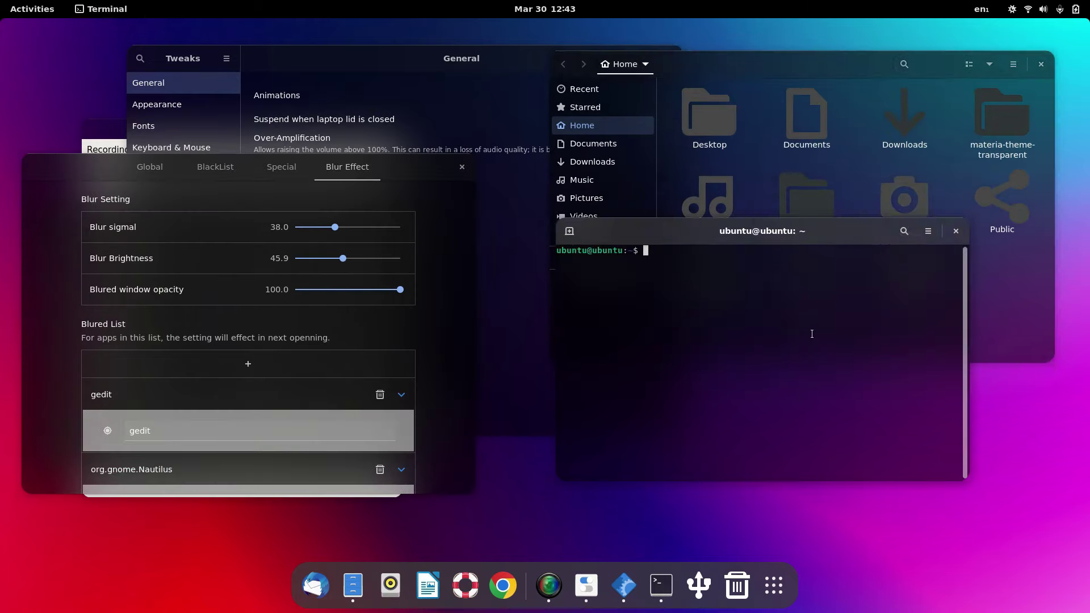
left_click_drag(819, 237, 881, 281)
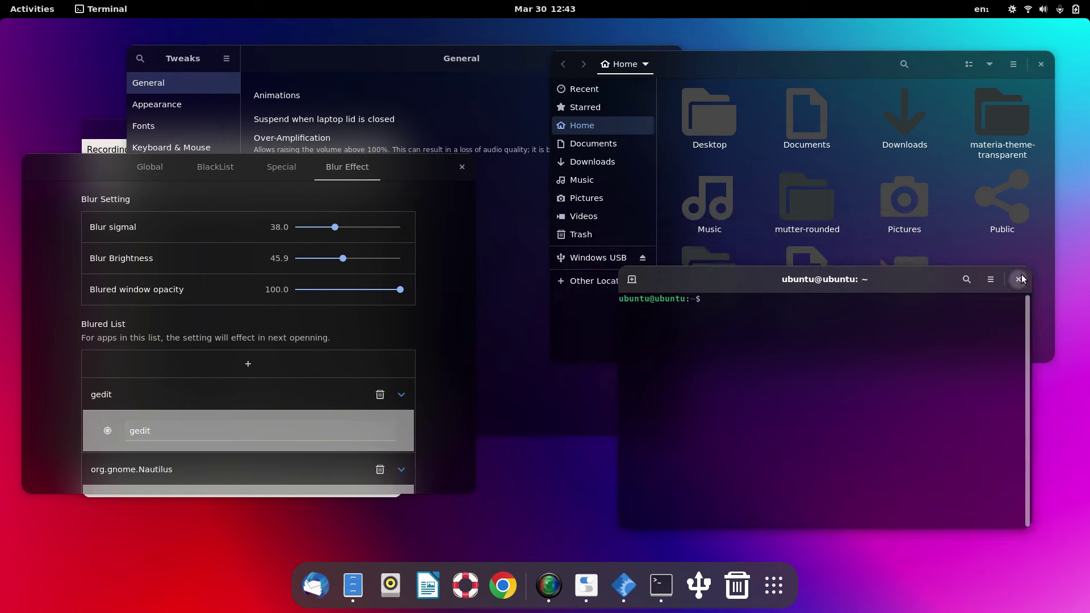
- Close the front terminal window and rearrange the Files and Tweaks windows to compare their blurred backgrounds
left_click(1021, 274)
left_click_drag(760, 67, 758, 198)
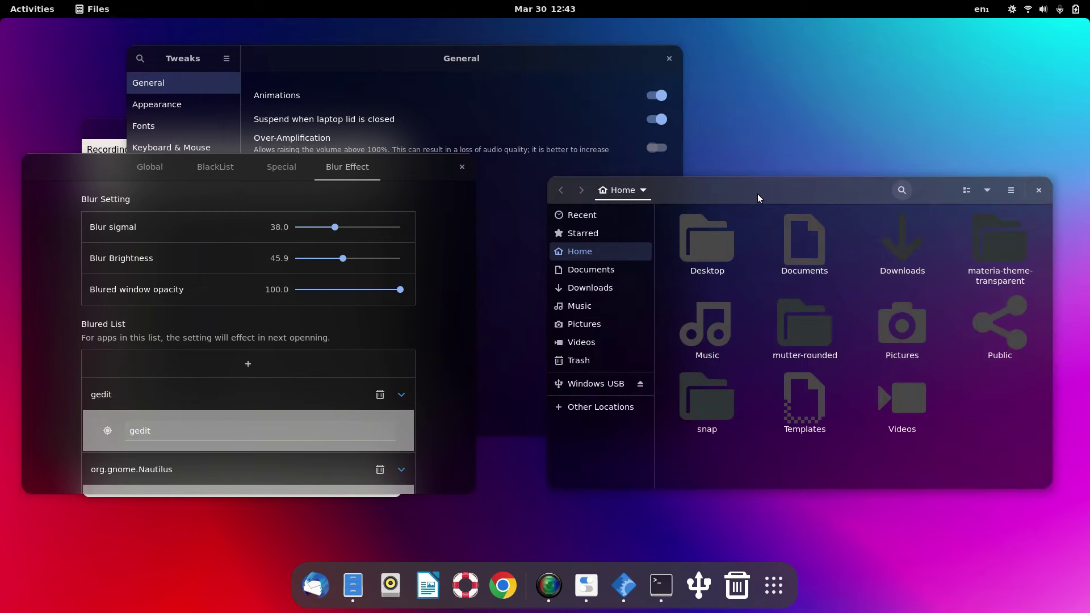
left_click(578, 86)
left_click_drag(496, 54, 655, 44)
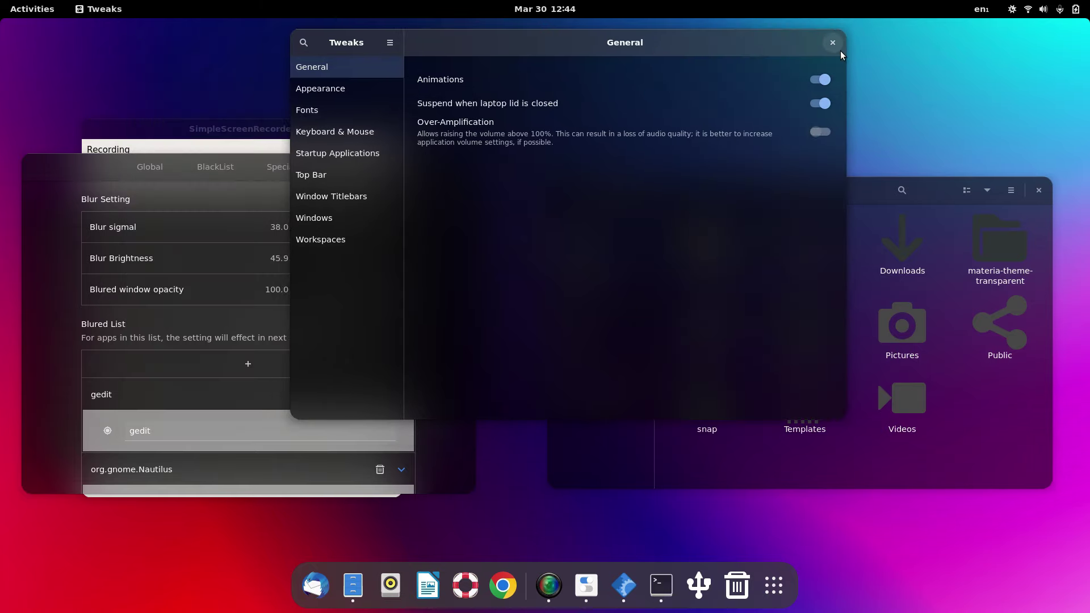
- Switch to Google Chrome, search the web for kora icons and open the Kora page on Gnome-look.org
type("kor")
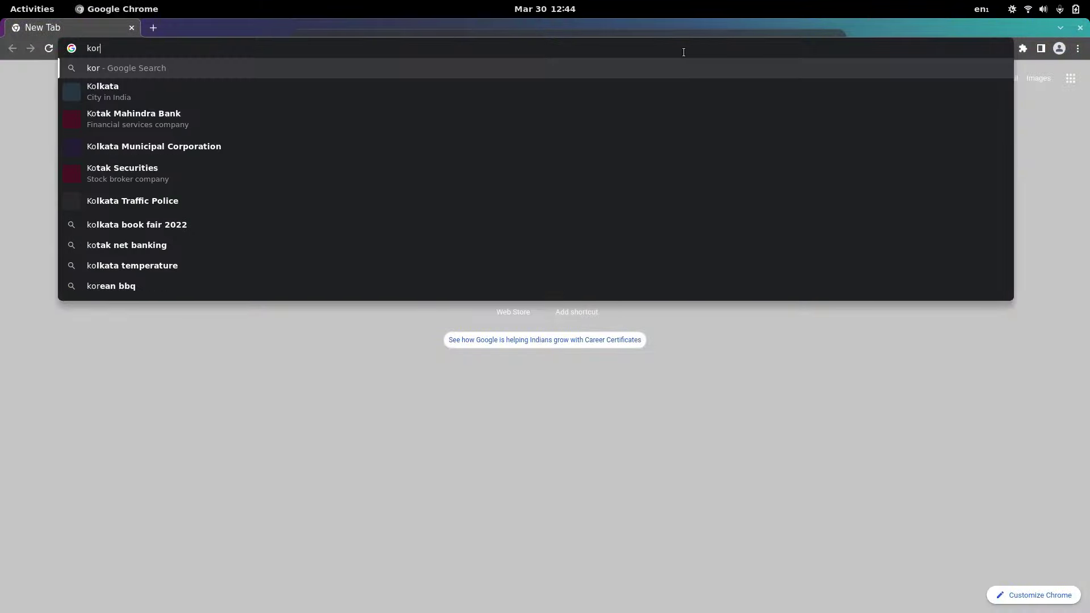
type("a icons")
key("Return")
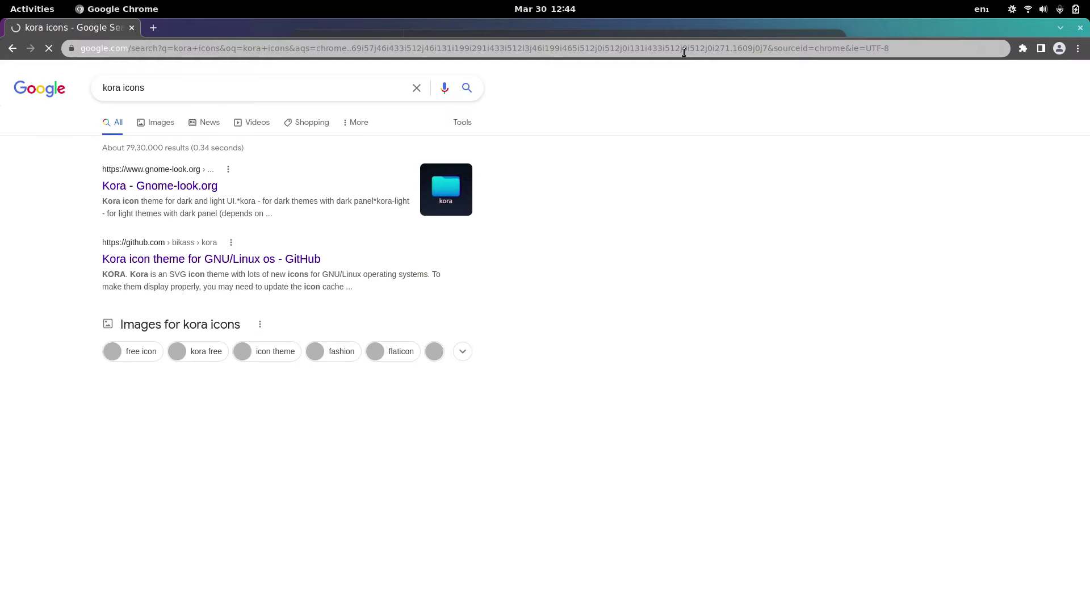
left_click(158, 187)
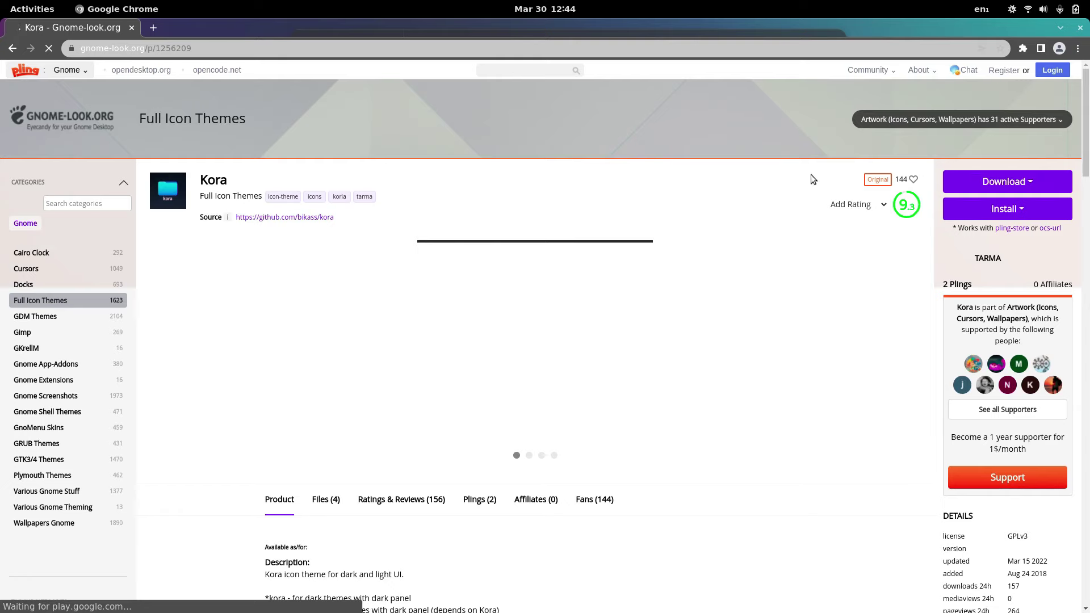
- Download the kora_1-5-1 zip archive from the Kora icon theme page
left_click(1004, 182)
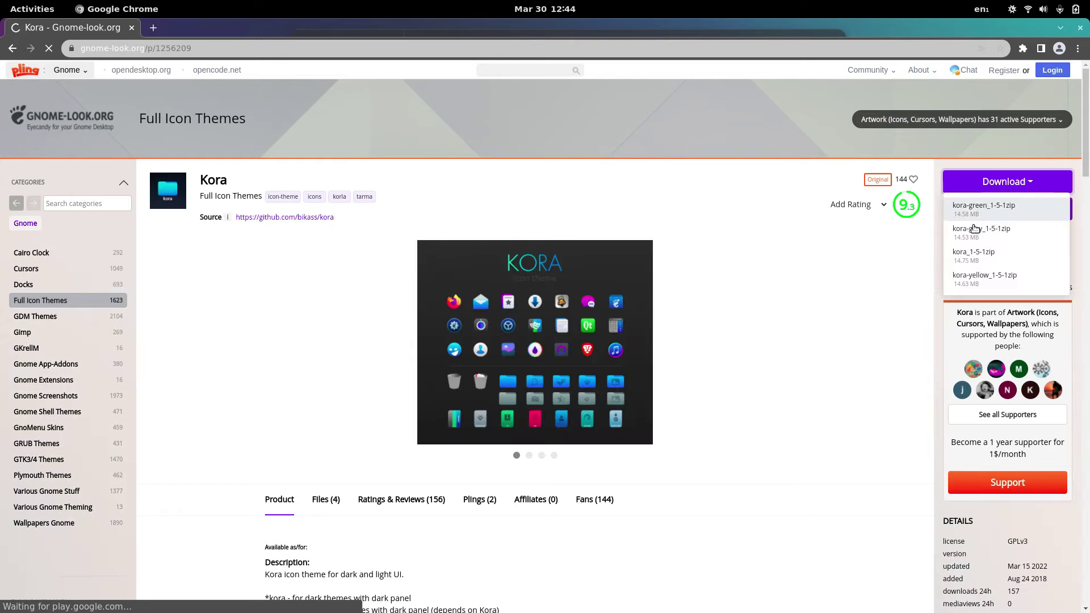
left_click(973, 254)
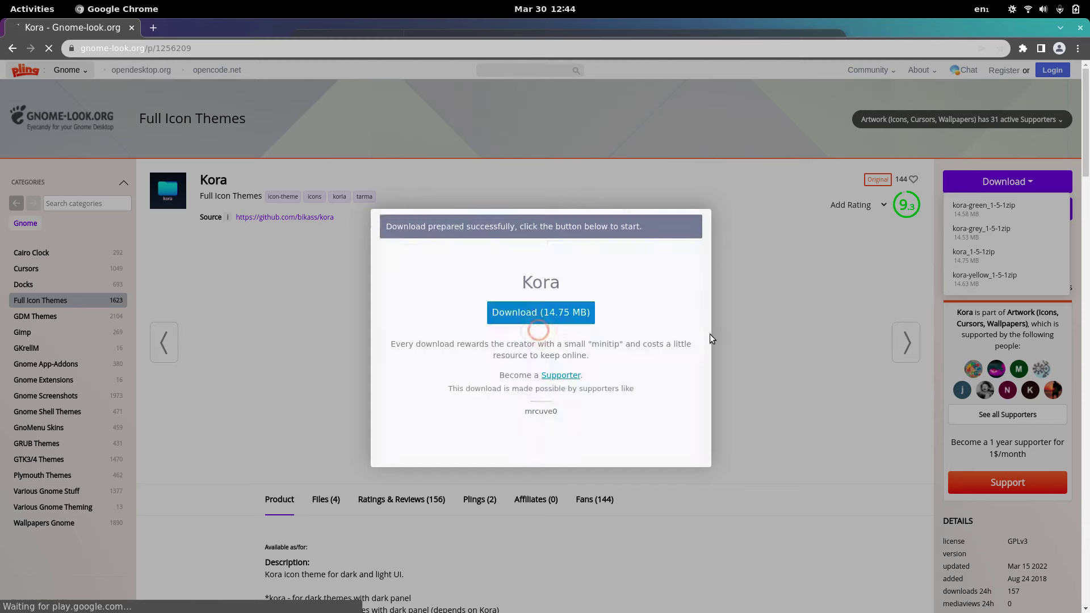
left_click(557, 315)
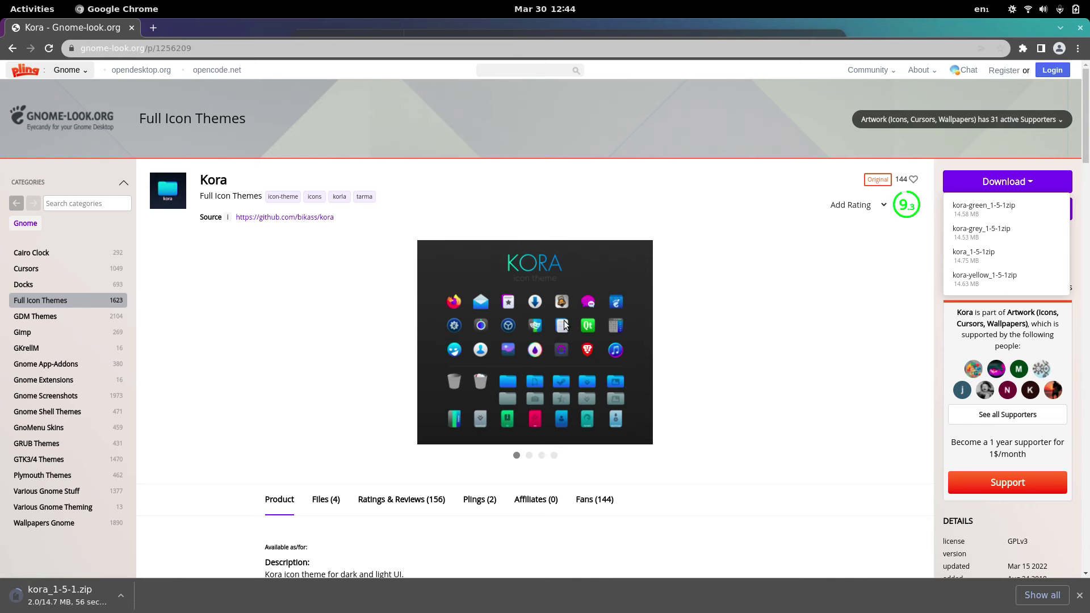
- Shrink the maximized browser window, and set Blur Brightness to 36.6 in Mutter Setting with the Tweaks window moved aside
double_click(993, 25)
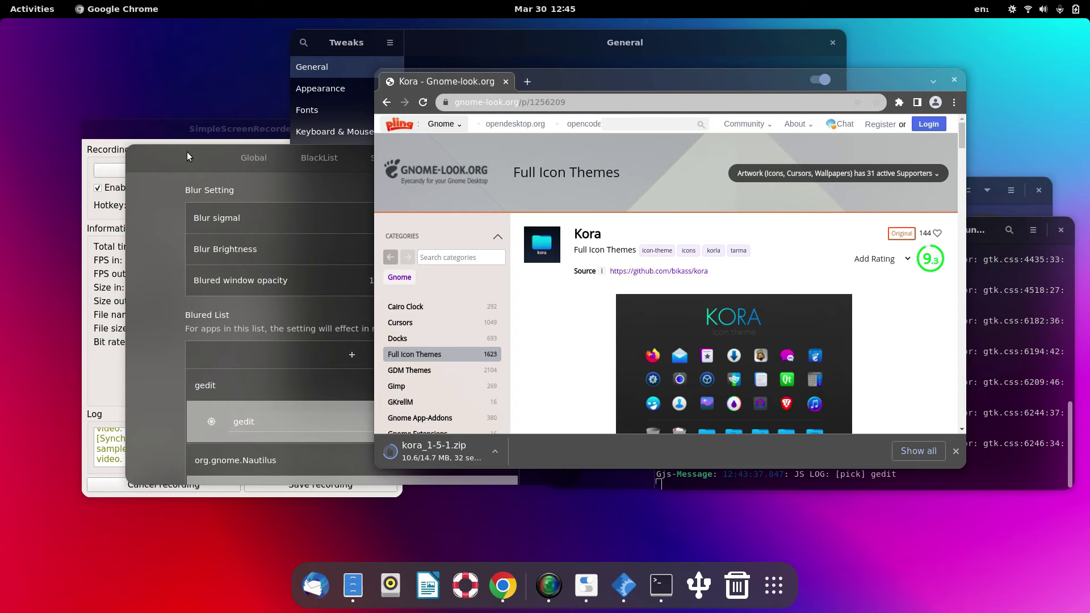
left_click(192, 172)
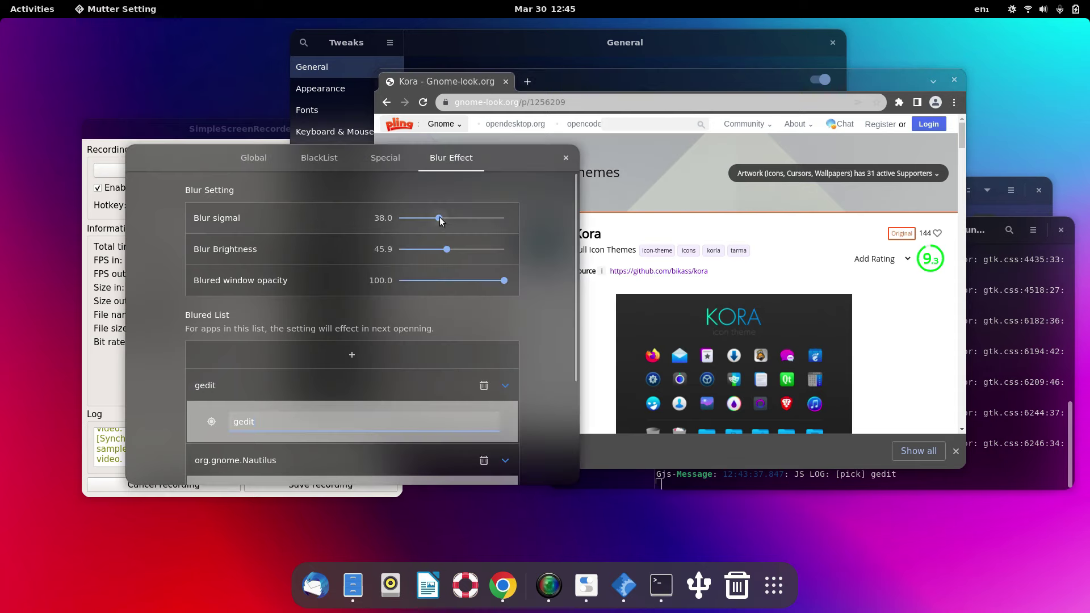
left_click_drag(447, 255, 439, 257)
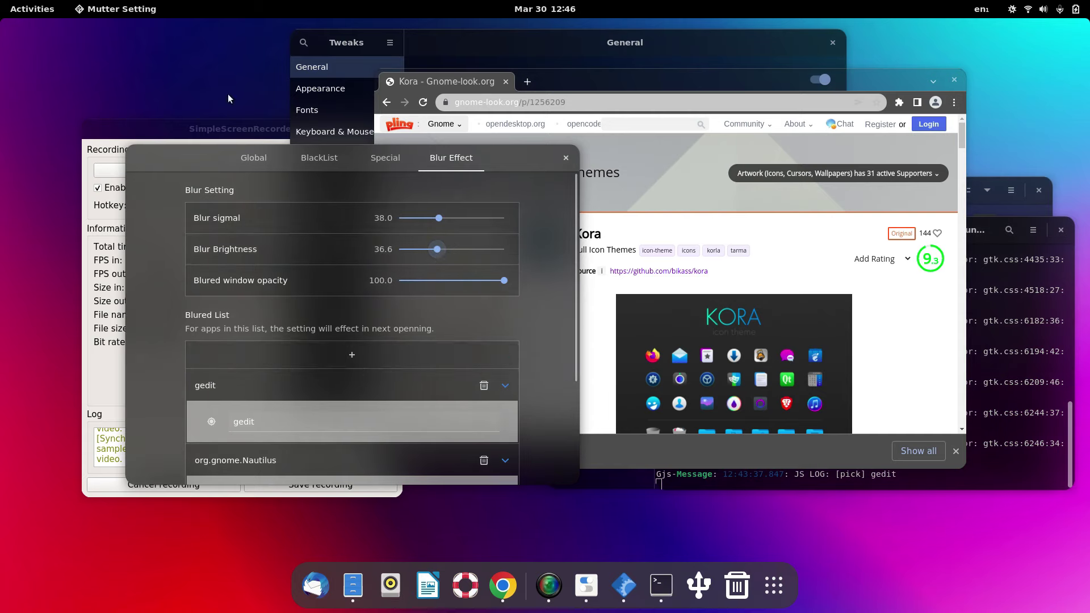
left_click_drag(490, 41, 244, 84)
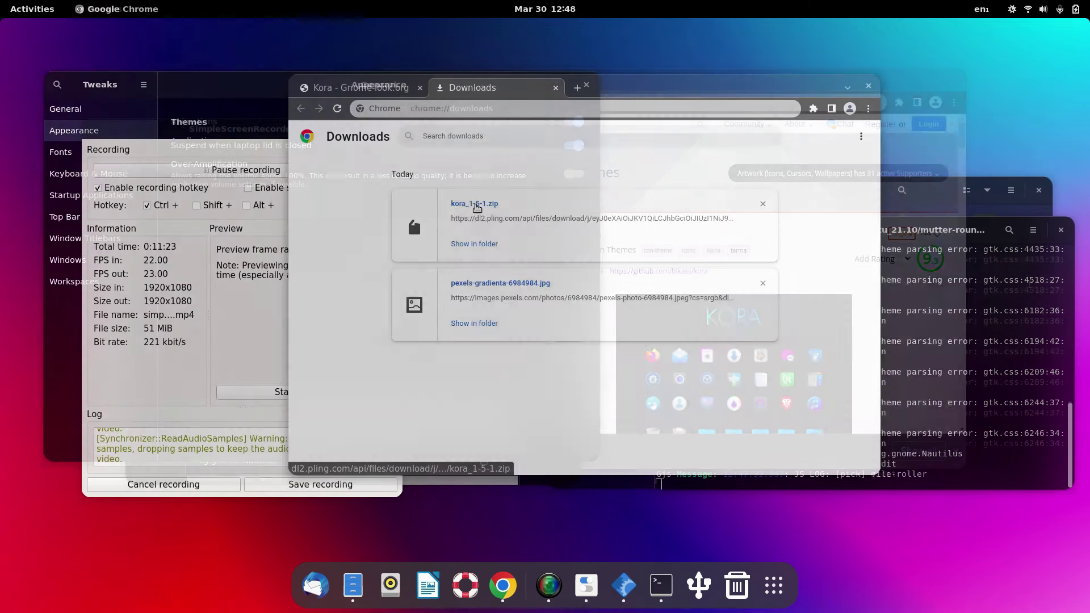
- Open the downloaded kora_1-5-1.zip in Archive Manager and move its window and the Tweaks window apart
left_click(477, 208)
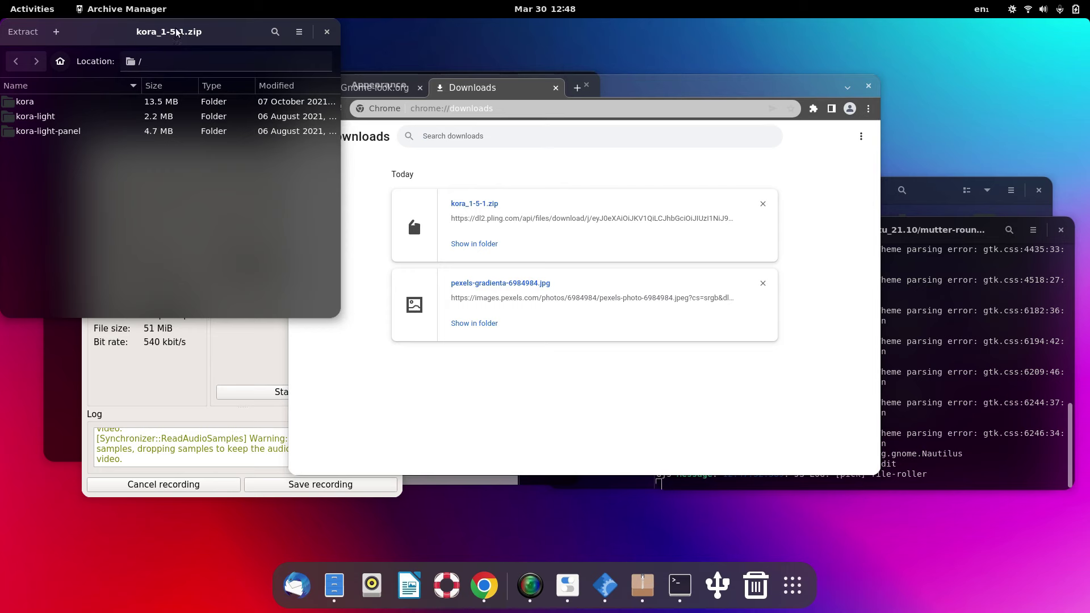
left_click_drag(181, 31, 673, 195)
left_click(210, 90)
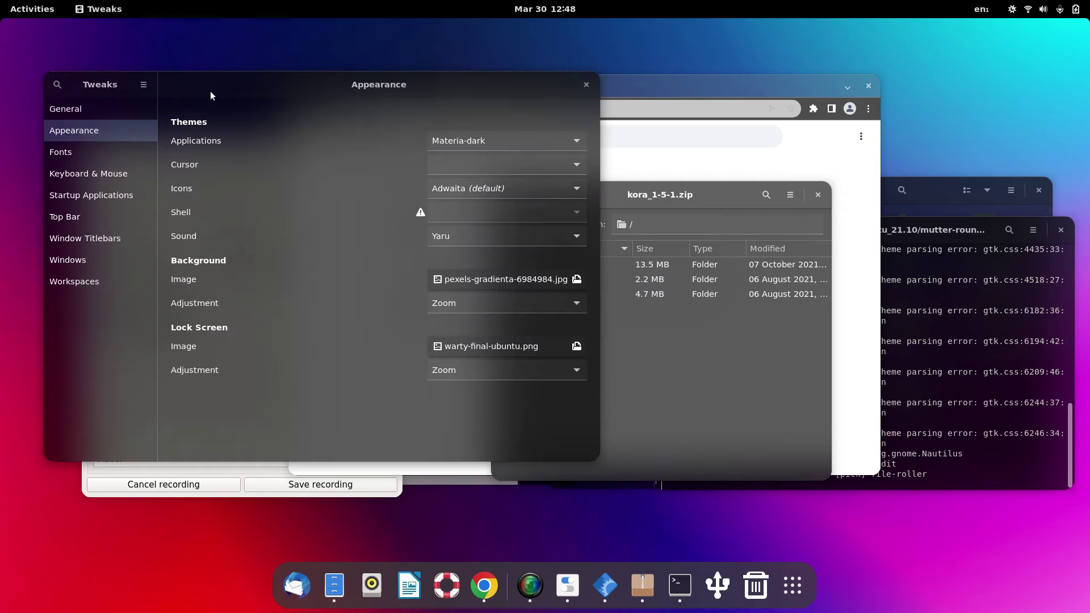
left_click_drag(442, 86, 399, 57)
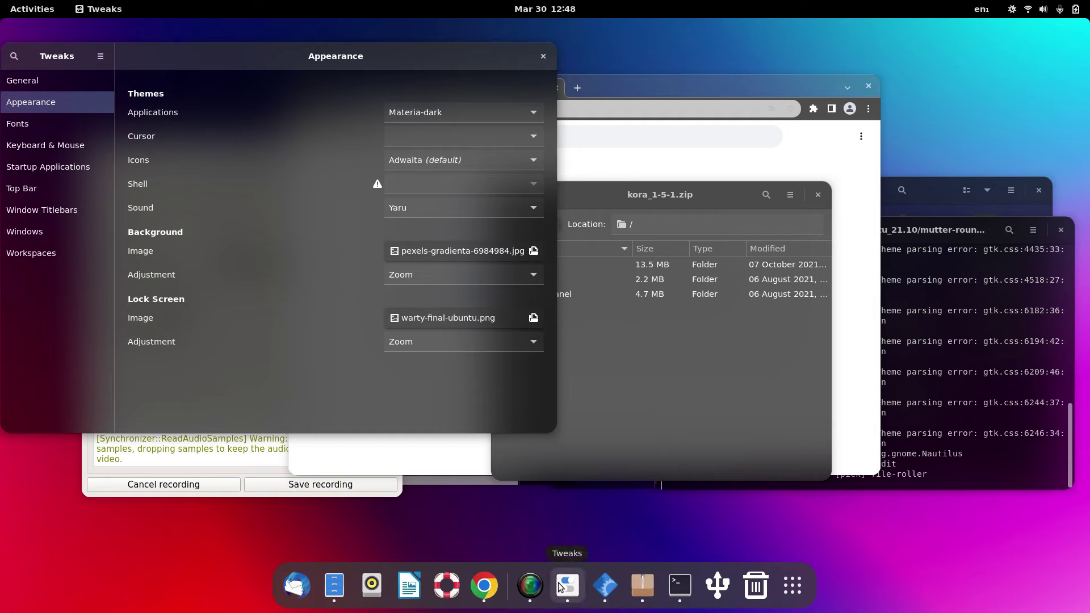
- Show the Downloads folder in Files and extract all three kora folders from the archive into it
left_click(335, 586)
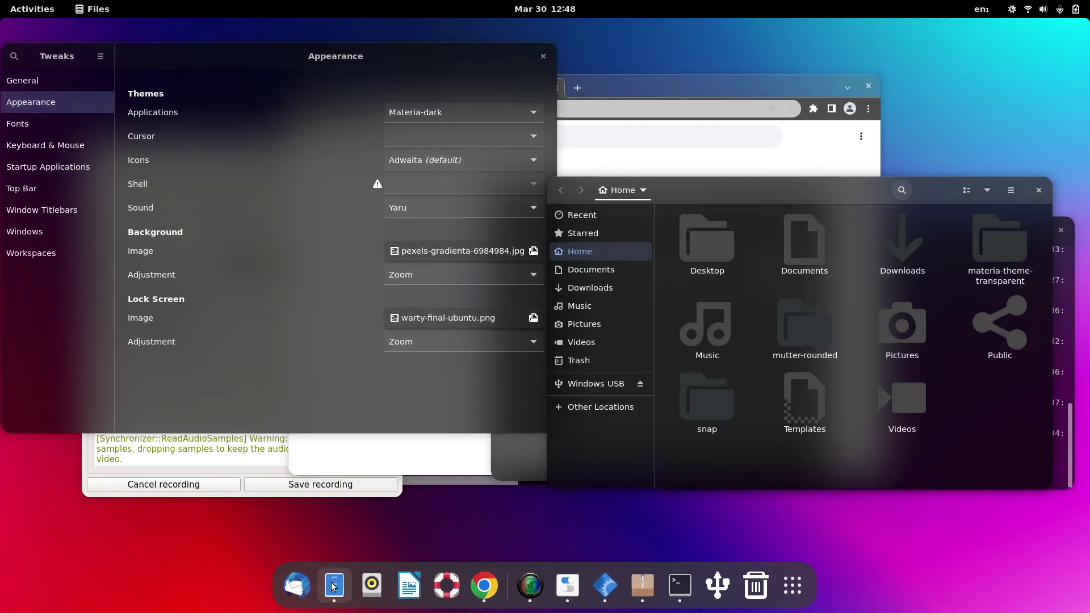
left_click_drag(768, 190, 220, 94)
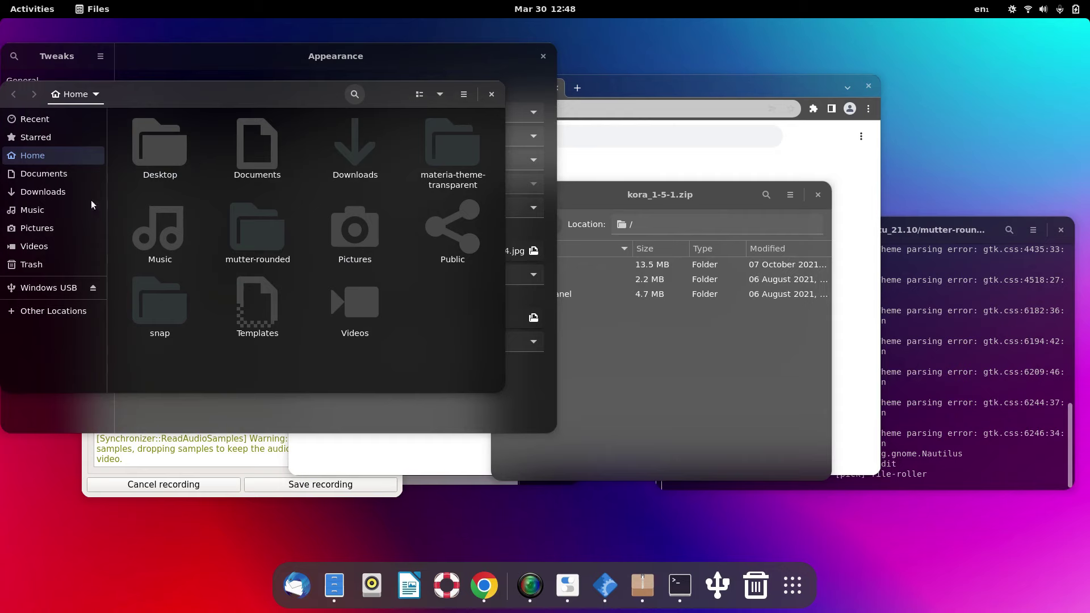
left_click(83, 191)
left_click(754, 399)
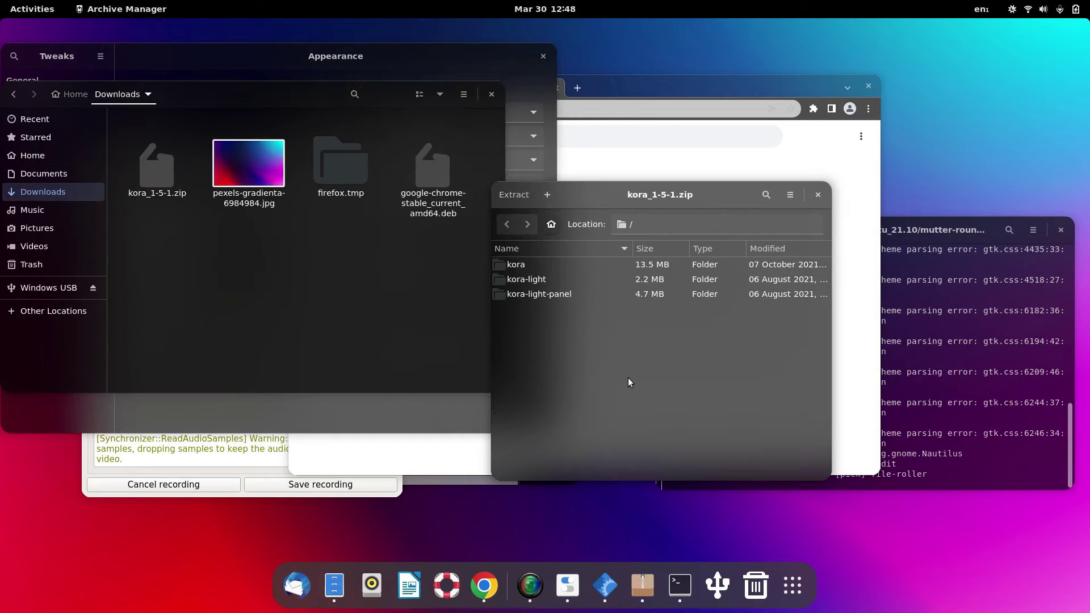
key("ctrl+a")
left_click_drag(503, 281, 232, 281)
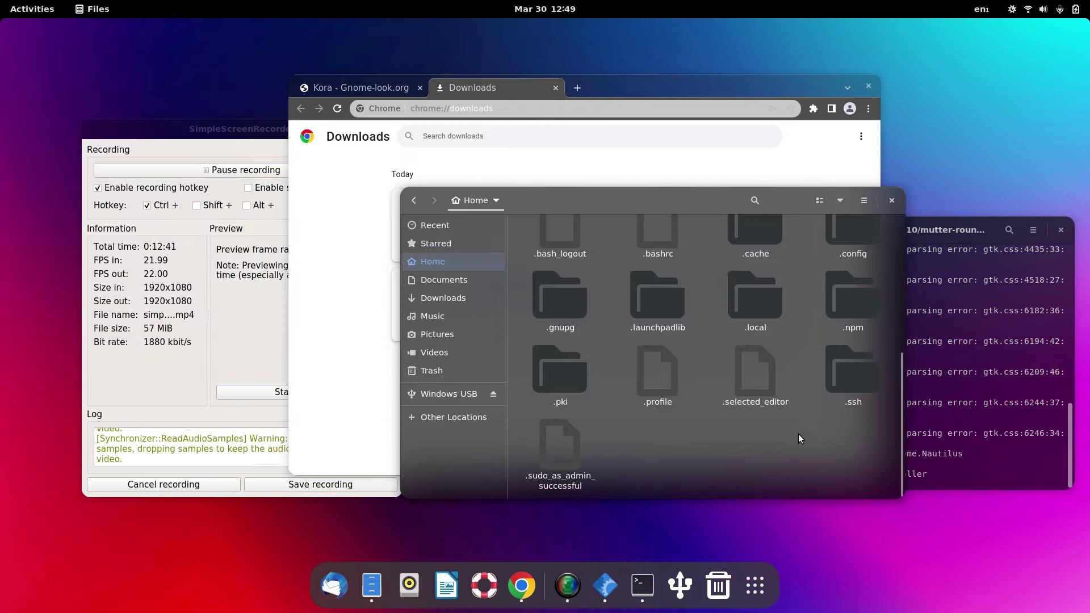
- Create a new hidden folder named .icons in the Home folder
right_click(799, 434)
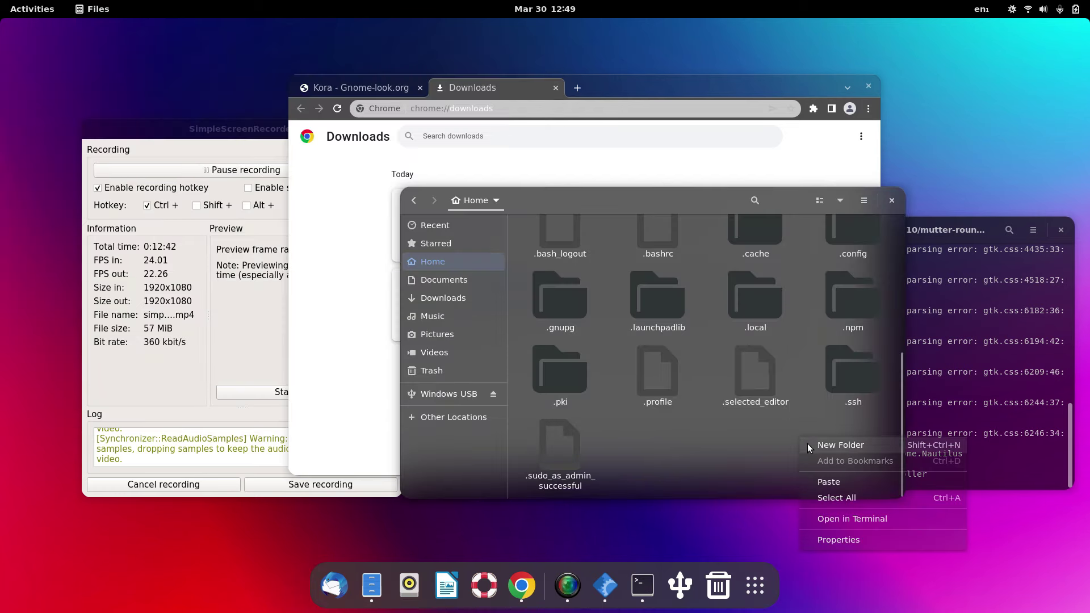
left_click(807, 444)
type(".ico")
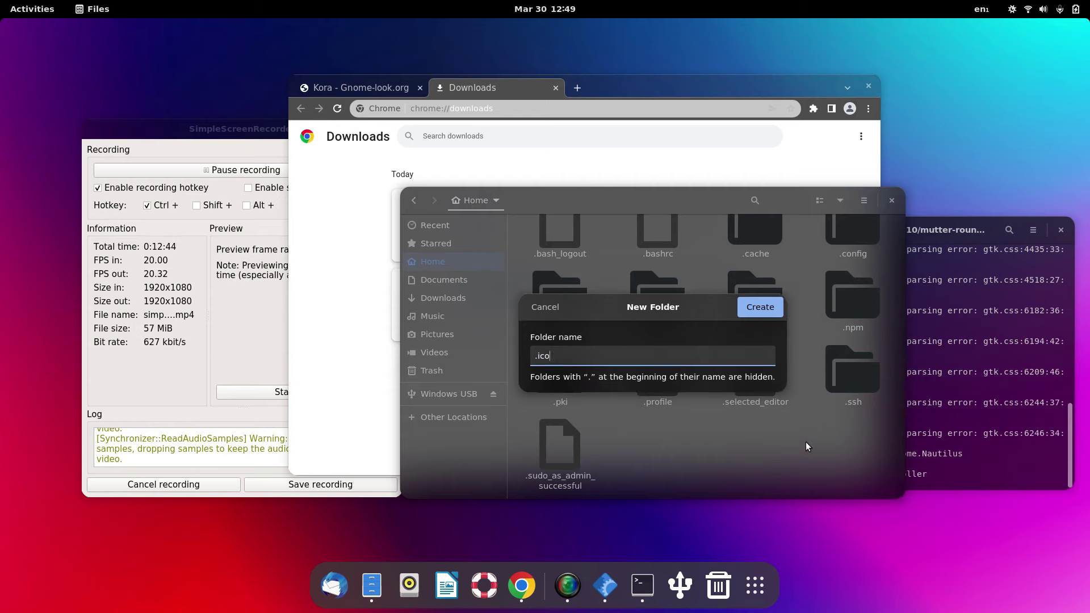
key("Return")
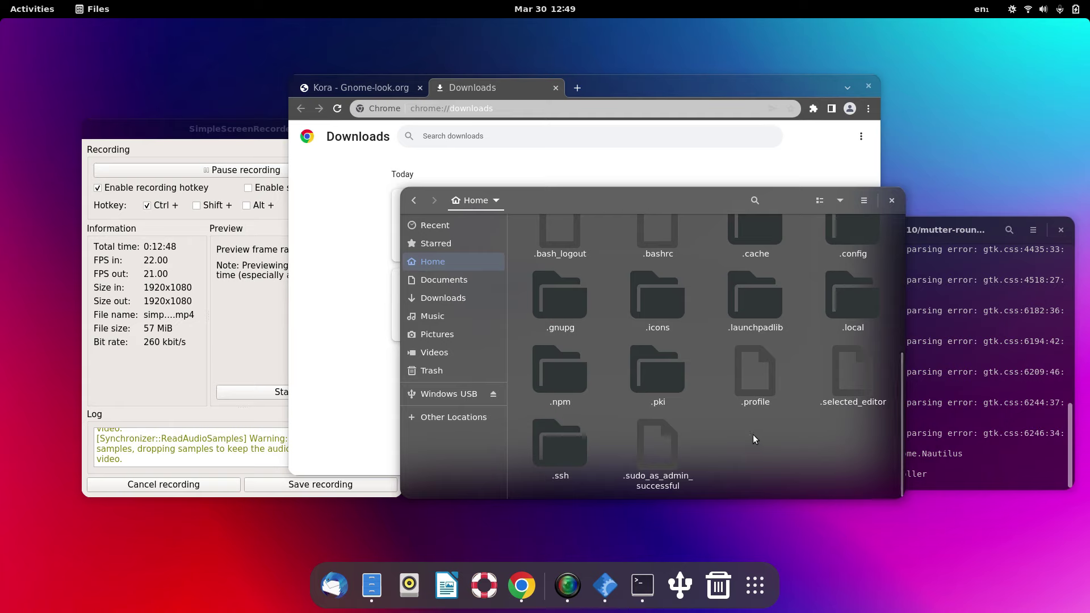
- Locate the new .icons folder among the hidden items in Home and open it
scroll(753, 434, "up", 1)
scroll(750, 427, "down", 2)
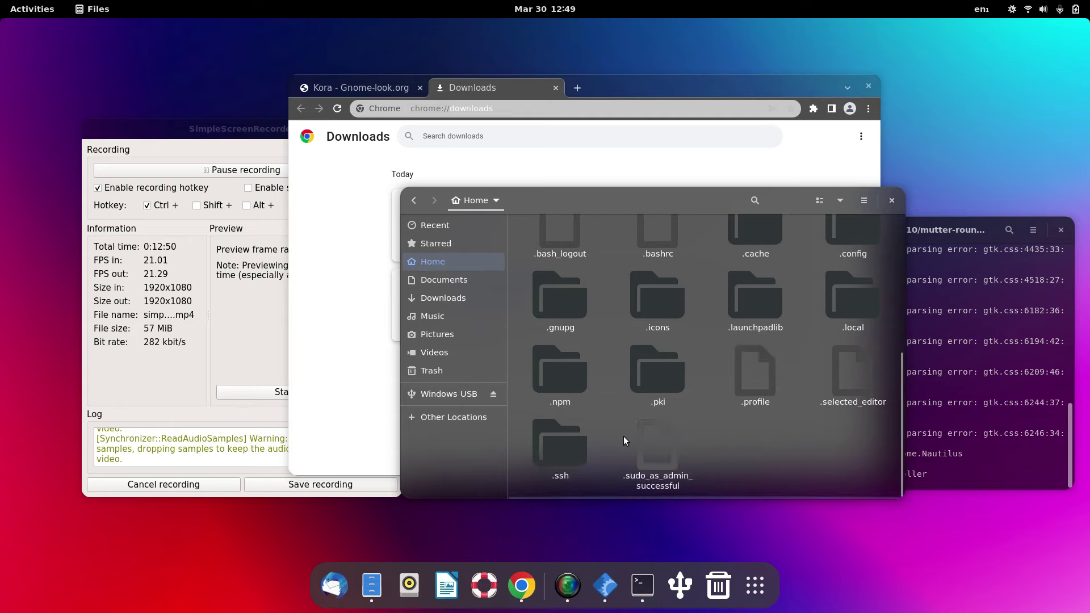
scroll(715, 438, "up", 3)
scroll(761, 396, "up", 2)
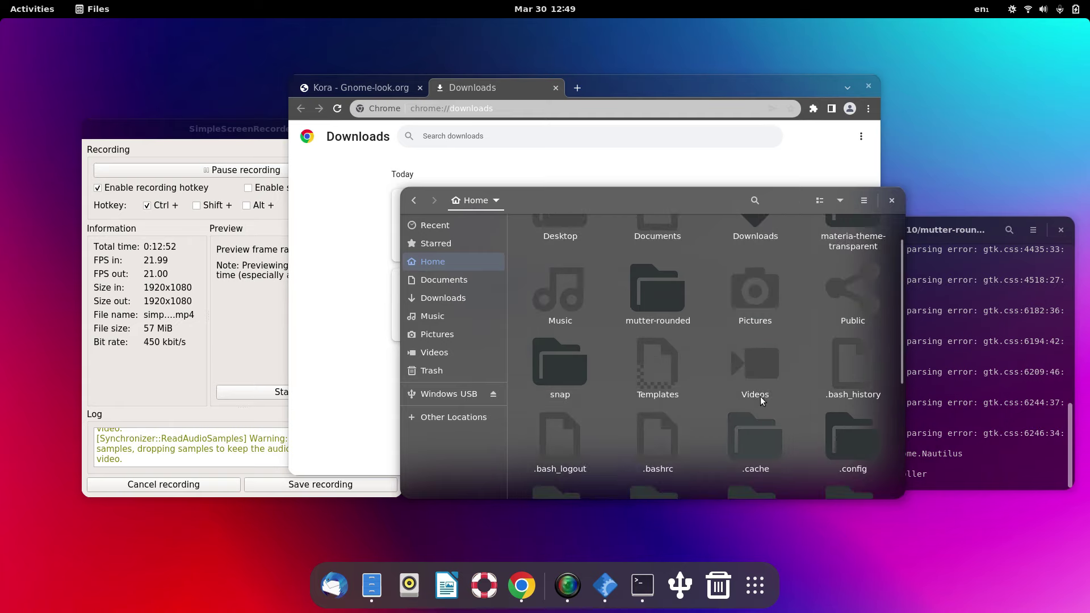
scroll(628, 355, "up", 1)
scroll(651, 353, "down", 5)
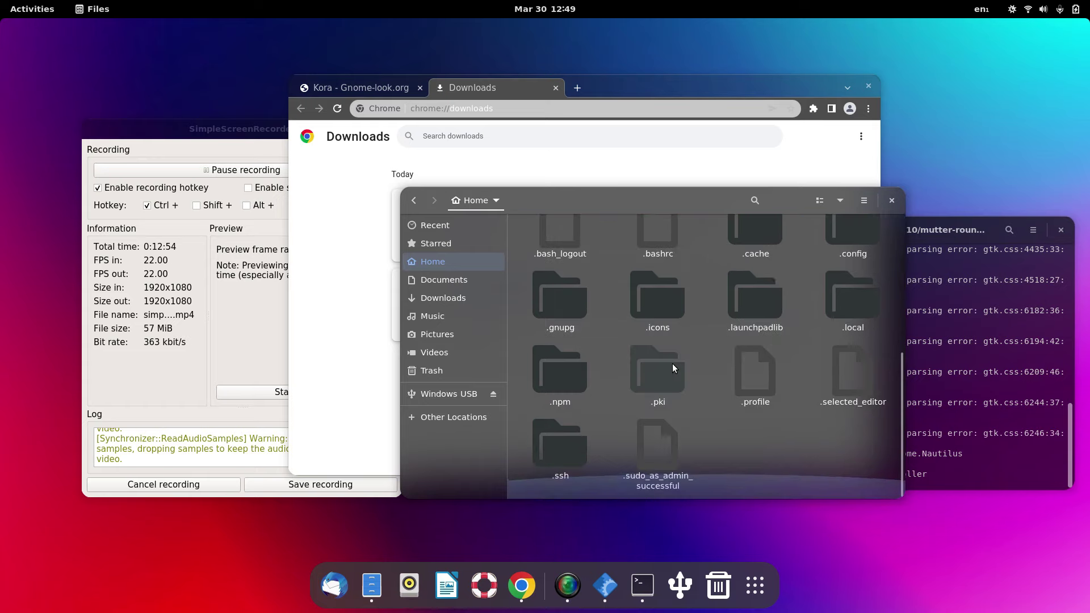
double_click(654, 312)
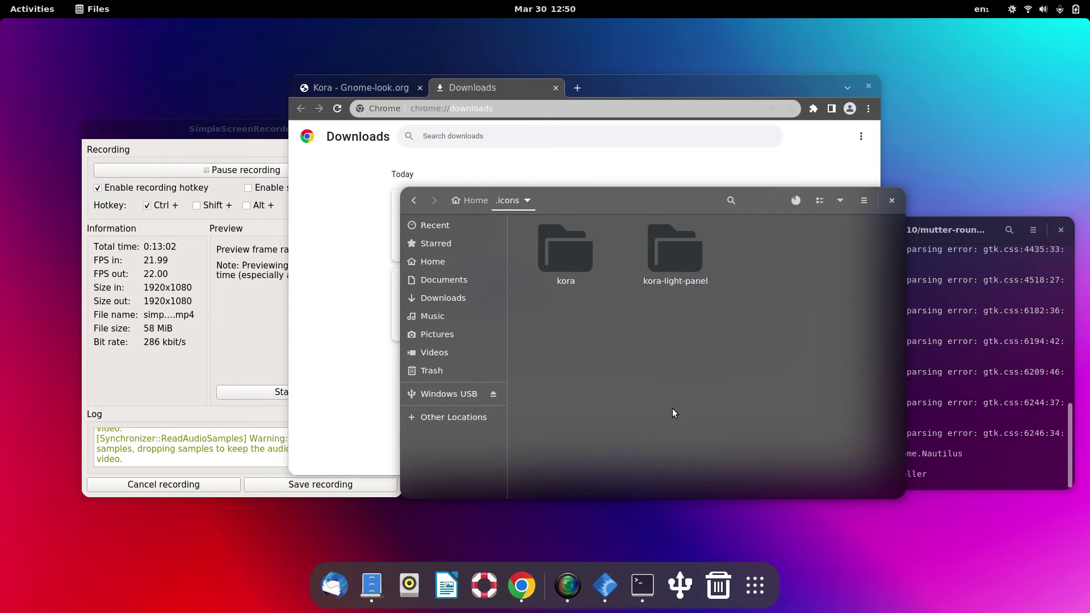
- Search the installed applications for Tweaks and launch it
left_click(745, 587)
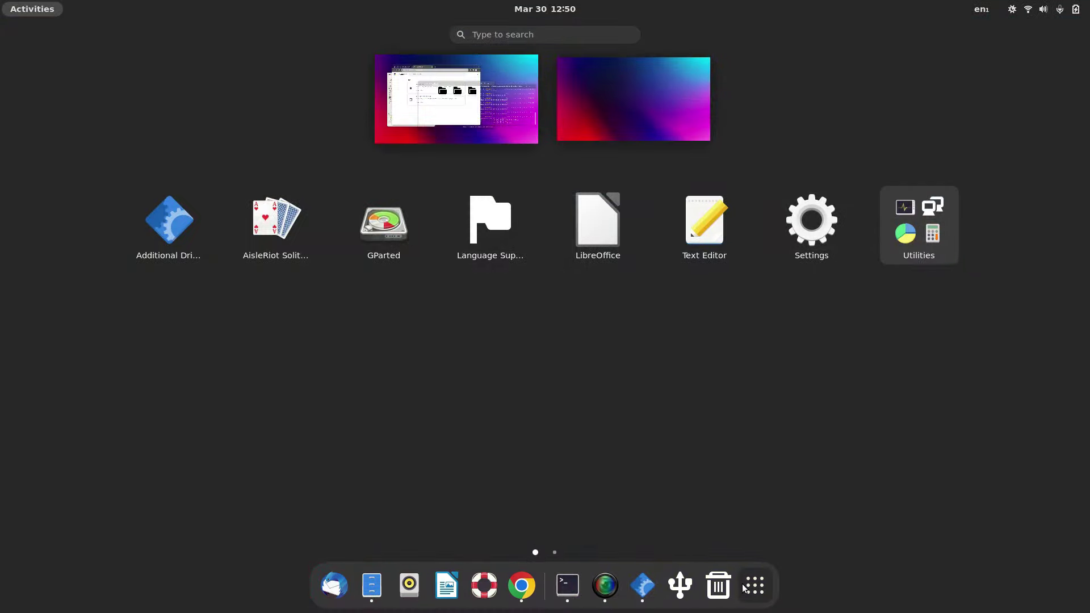
type("twe")
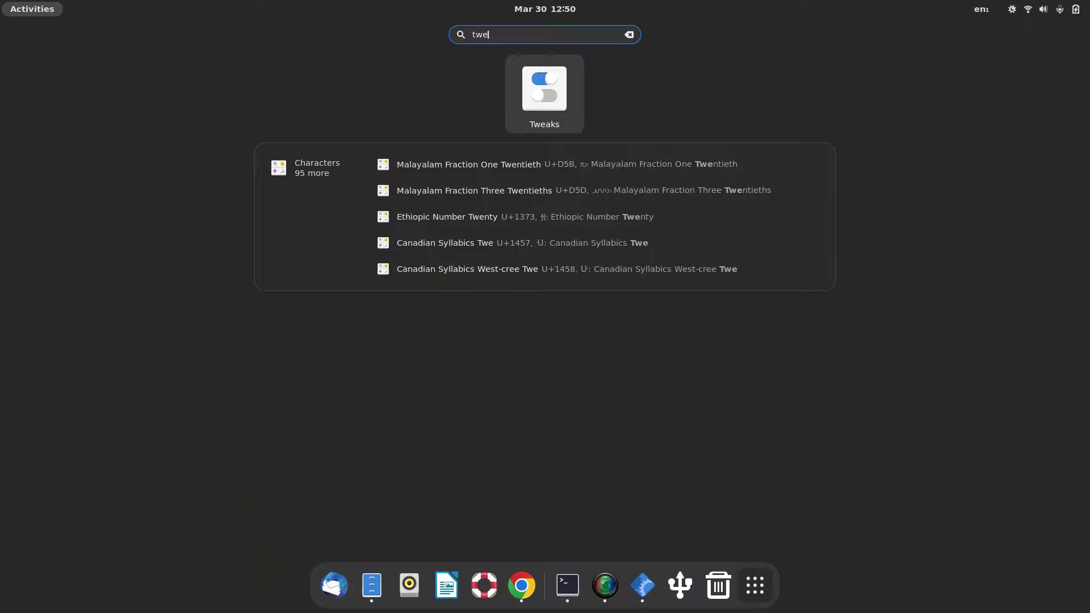
key("Return")
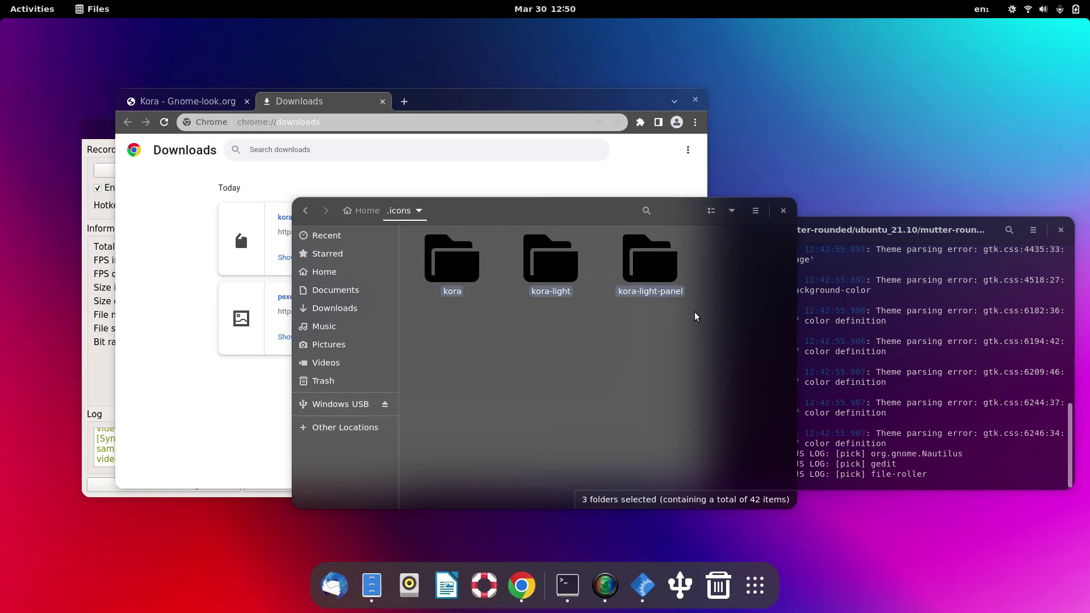